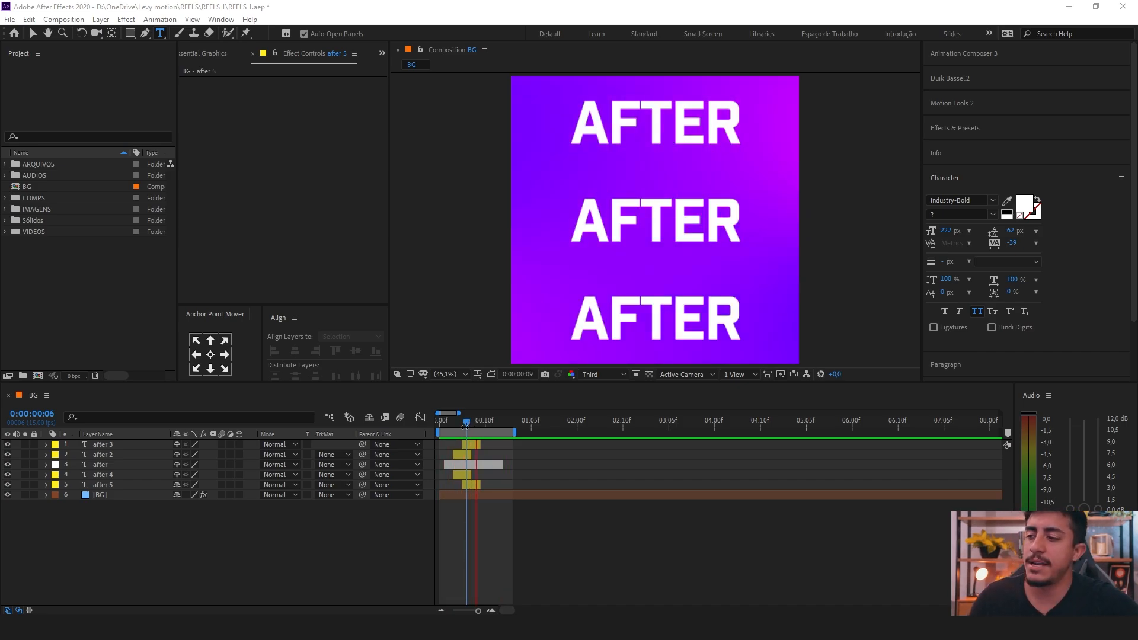
# Change the text of the middle "after" layer to "effects" at frame 5.
pyautogui.click(106, 464)
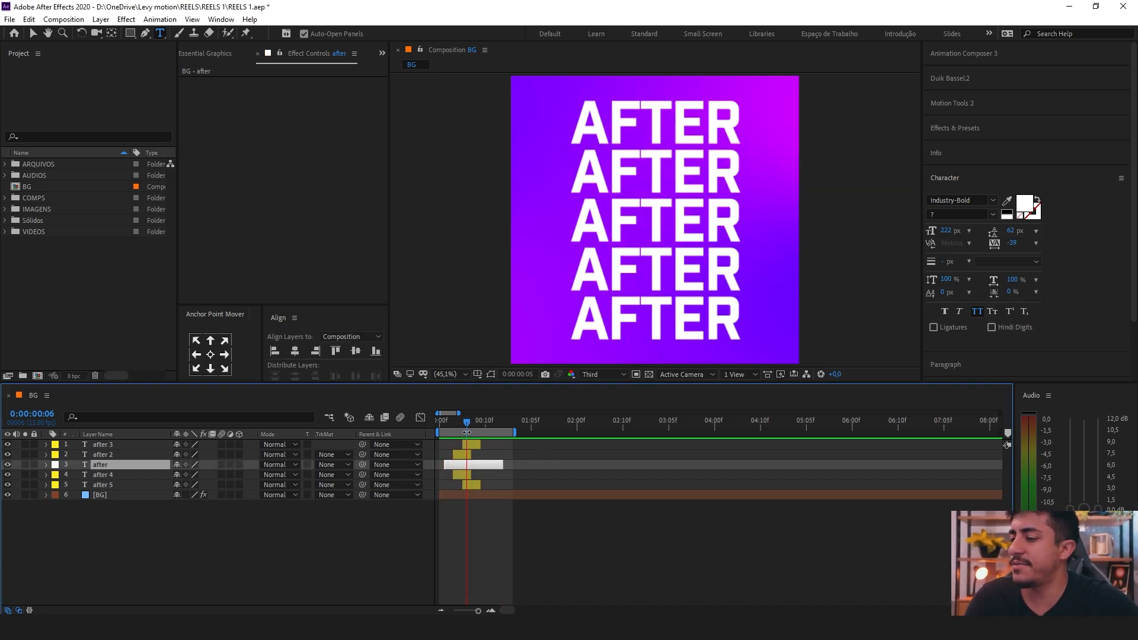
pyautogui.moveTo(445, 423); pyautogui.dragTo(463, 432)
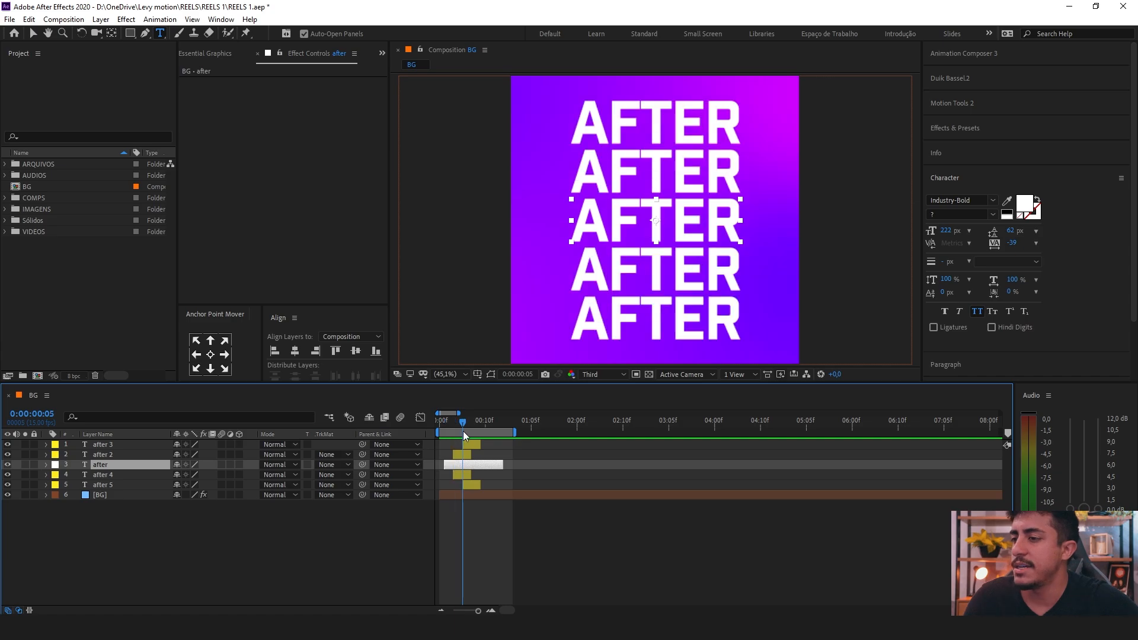
pyautogui.doubleClick(462, 464)
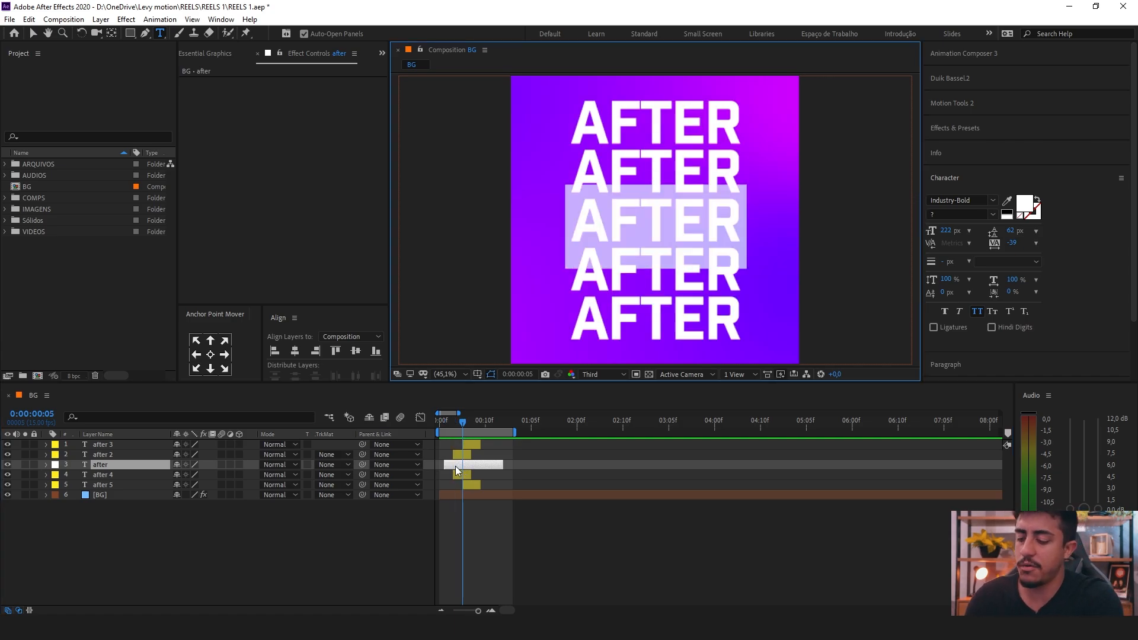
pyautogui.write('effects')
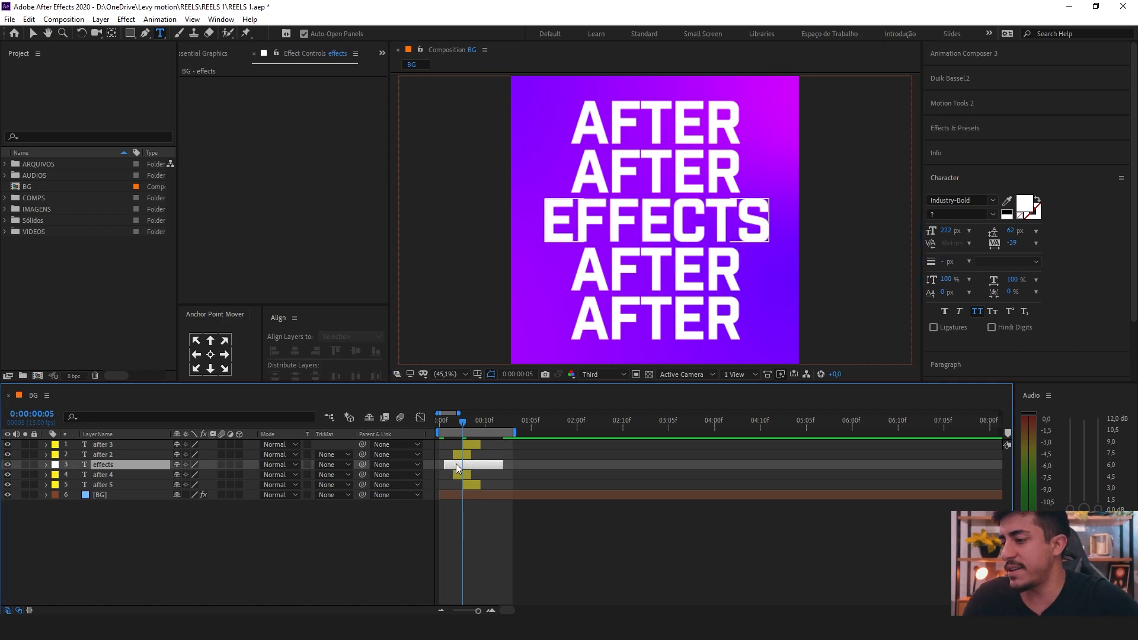
pyautogui.click(471, 446)
pyautogui.keyDown('ctrl'); pyautogui.click(471, 454); pyautogui.keyUp('ctrl')
pyautogui.keyDown('ctrl'); pyautogui.click(467, 474); pyautogui.keyUp('ctrl')
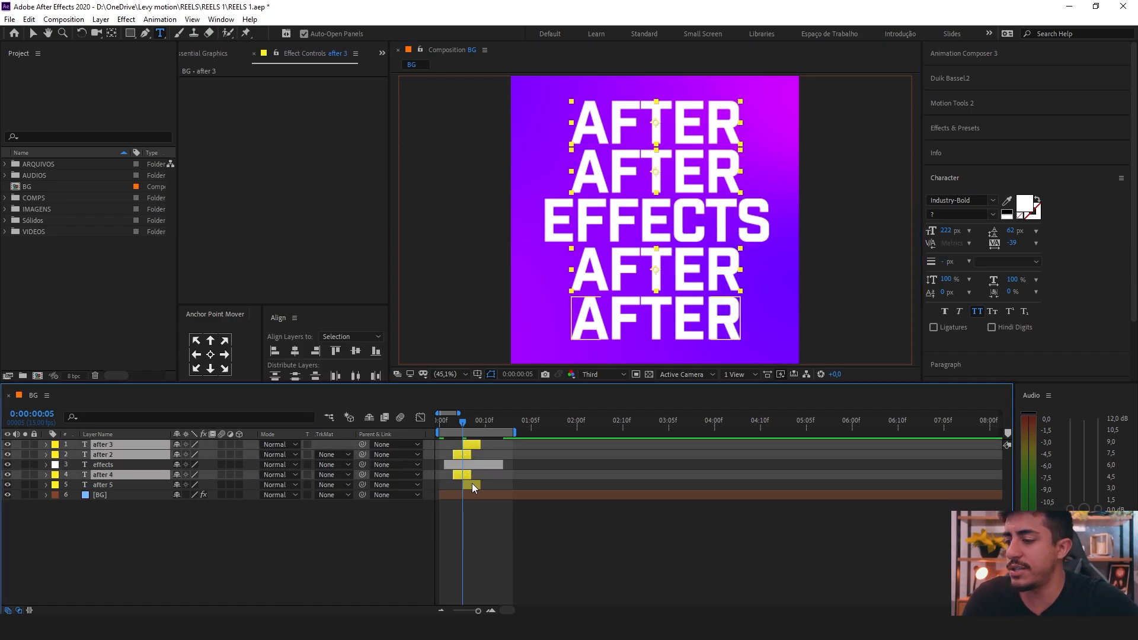
pyautogui.keyDown('ctrl'); pyautogui.click(472, 484); pyautogui.keyUp('ctrl')
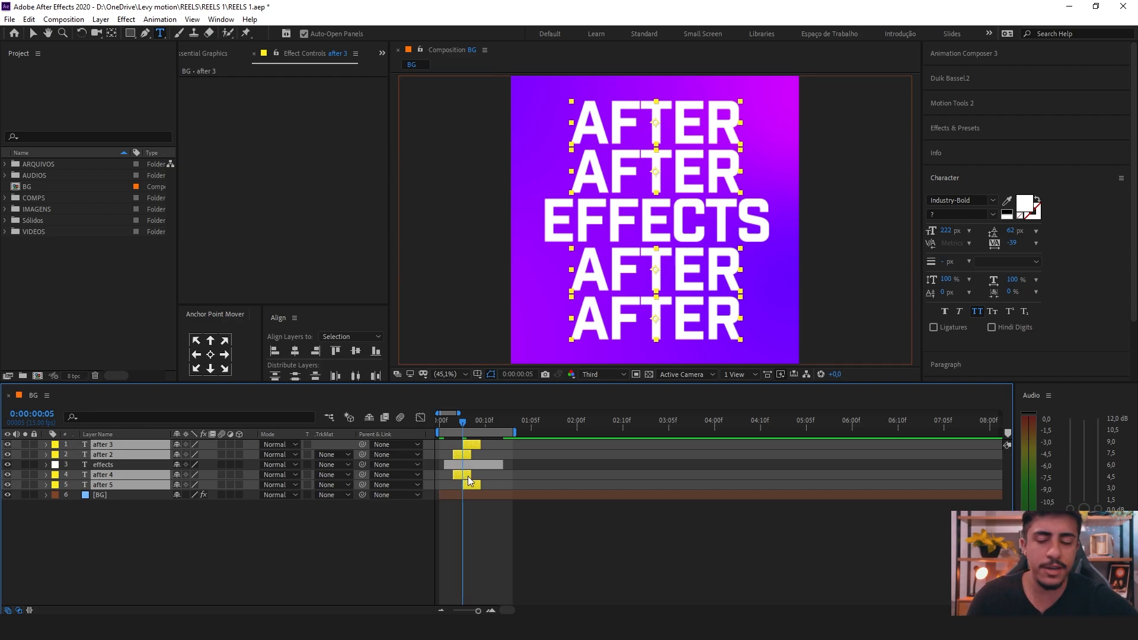
pyautogui.click(127, 523)
pyautogui.click(87, 467)
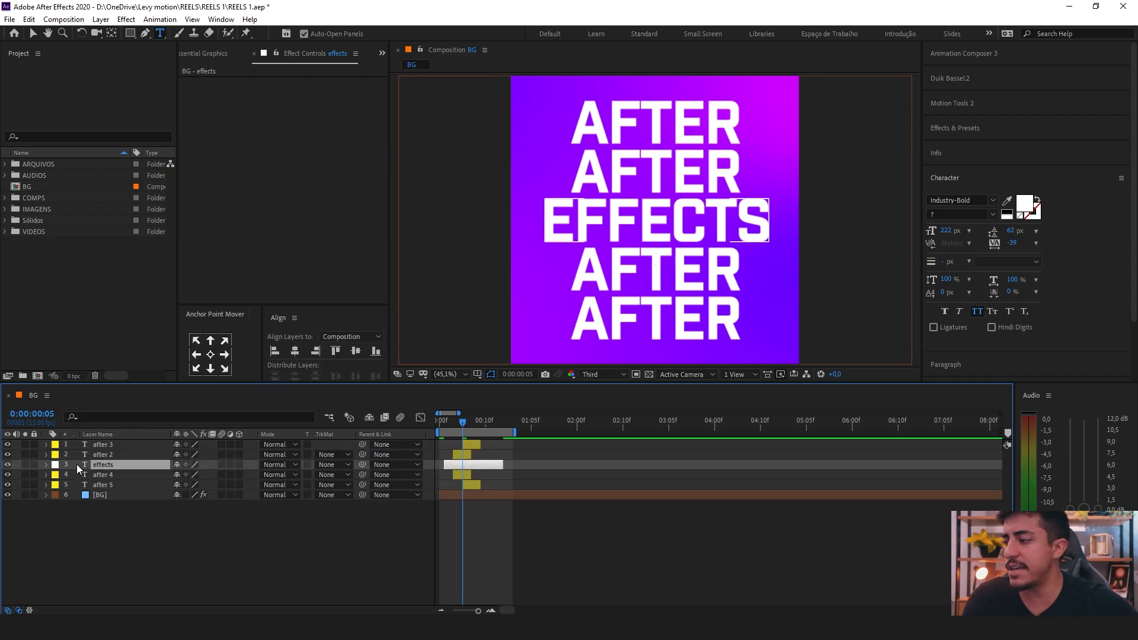
pyautogui.click(123, 465)
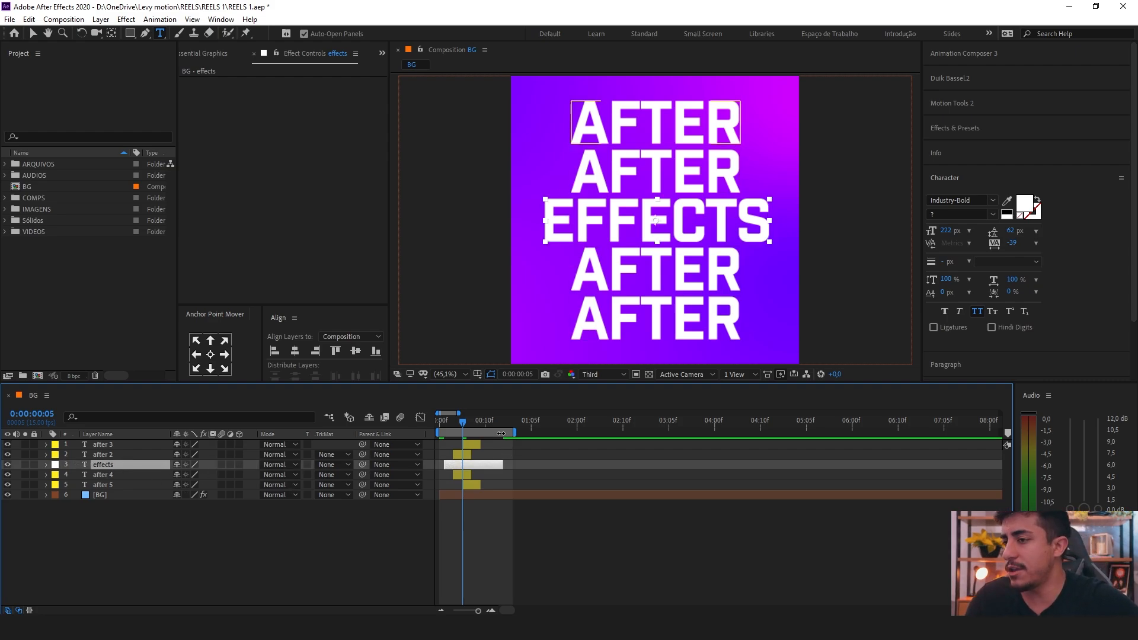
# Undo the text change on the middle layer.
pyautogui.hotkey('ctrl', 'z')
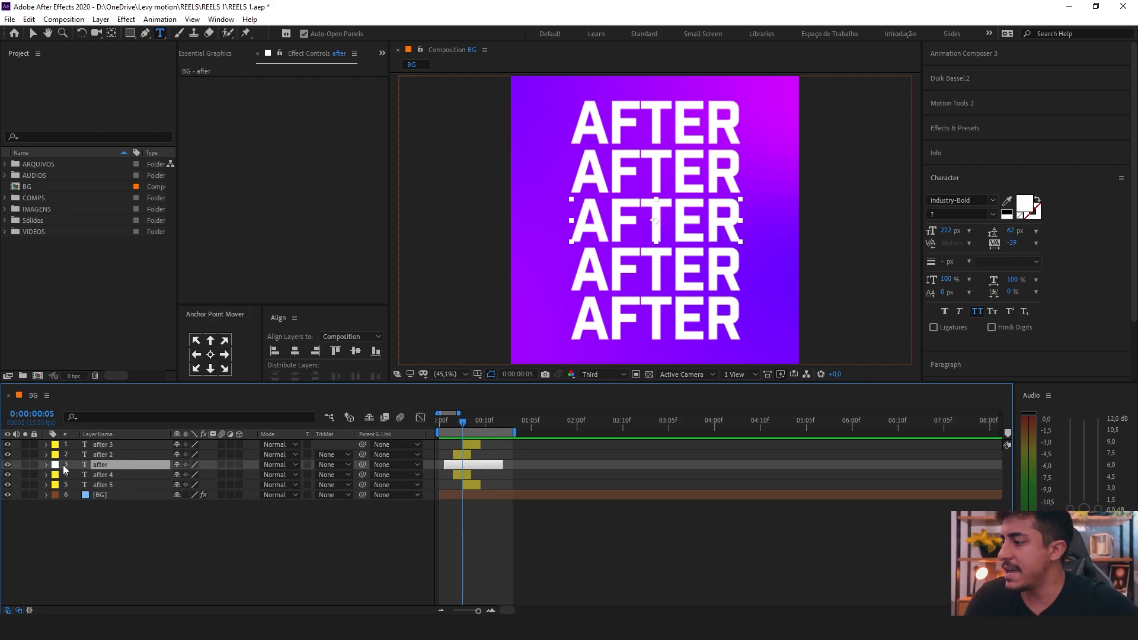
pyautogui.click(61, 465)
pyautogui.click(56, 465)
pyautogui.click(95, 464)
pyautogui.hotkey('ctrl', 'z')
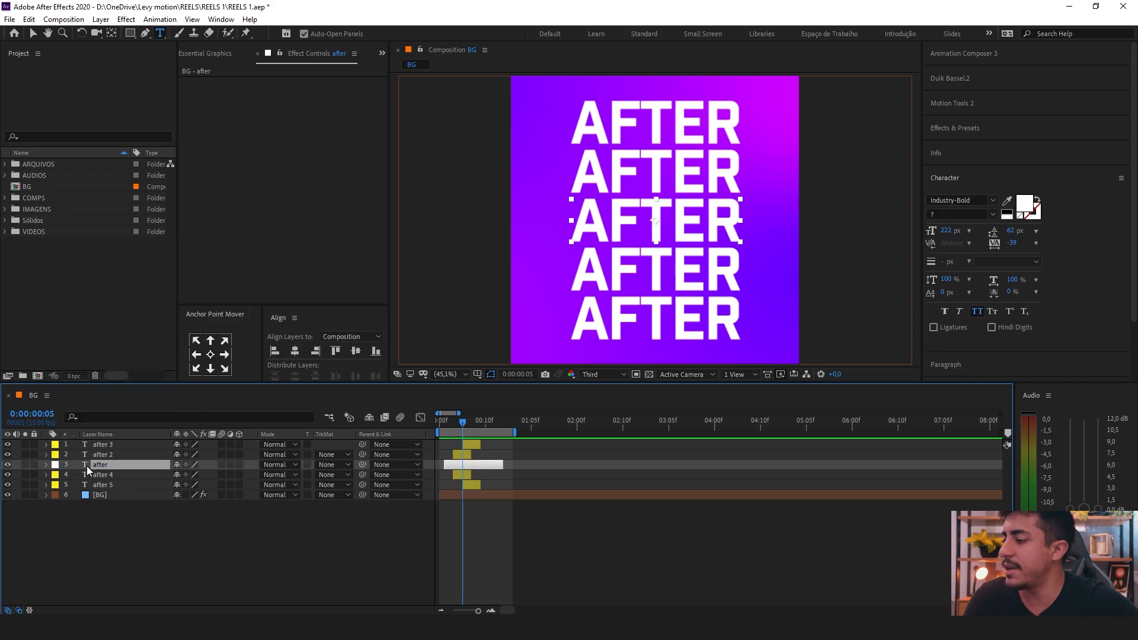
# Preview the text animation from the start of the composition and park the playhead at frame 5.
pyautogui.click(442, 422)
pyautogui.press('space')
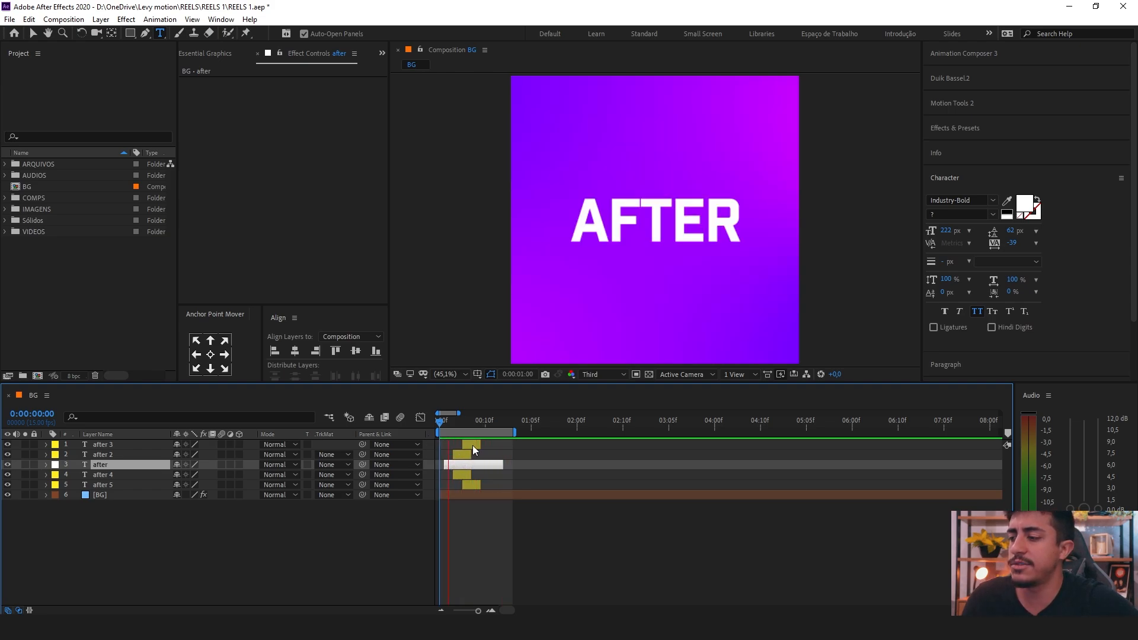
pyautogui.click(460, 424)
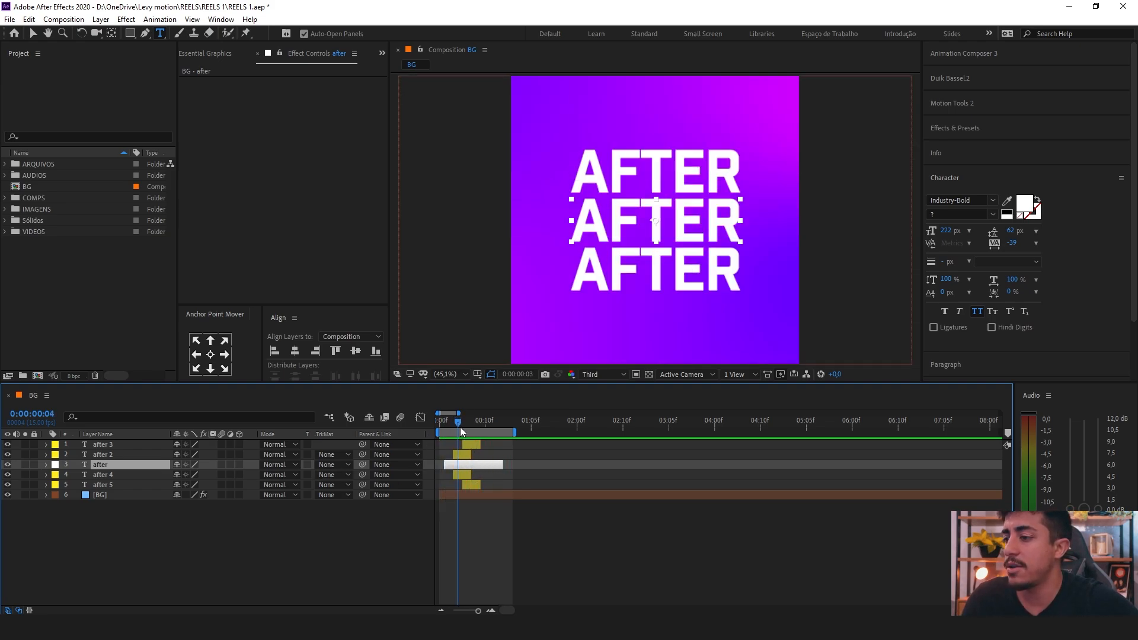
pyautogui.moveTo(460, 427); pyautogui.dragTo(464, 428)
# Add an expression to the "after 2" layer's Source Text that links it to the "after" layer's Source Text.
pyautogui.click(103, 455)
pyautogui.click(47, 455)
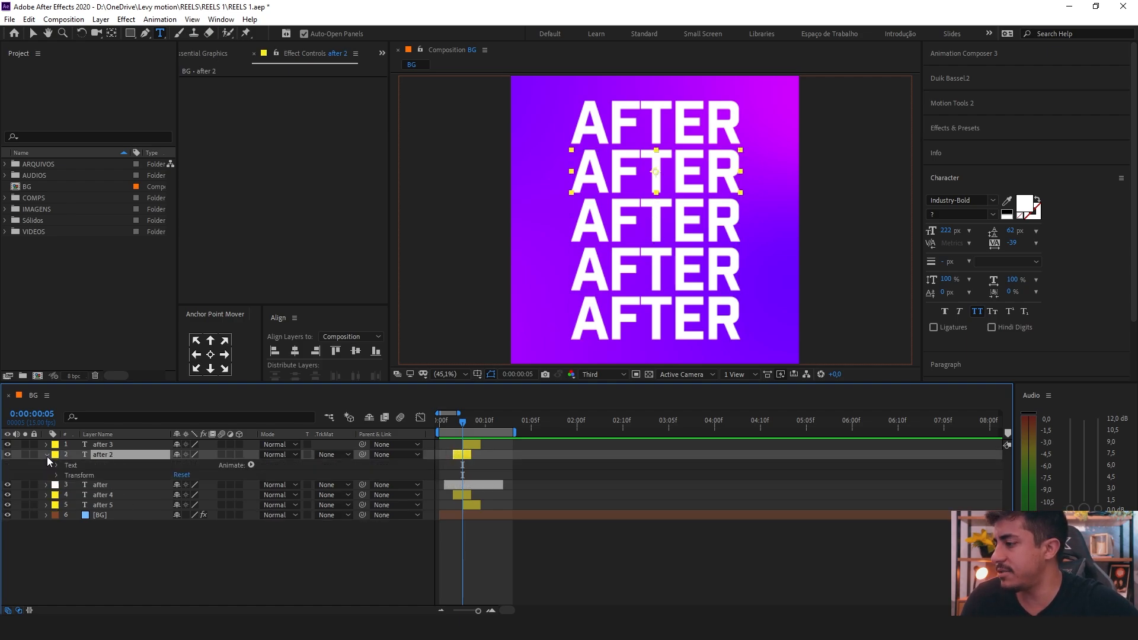
pyautogui.click(56, 465)
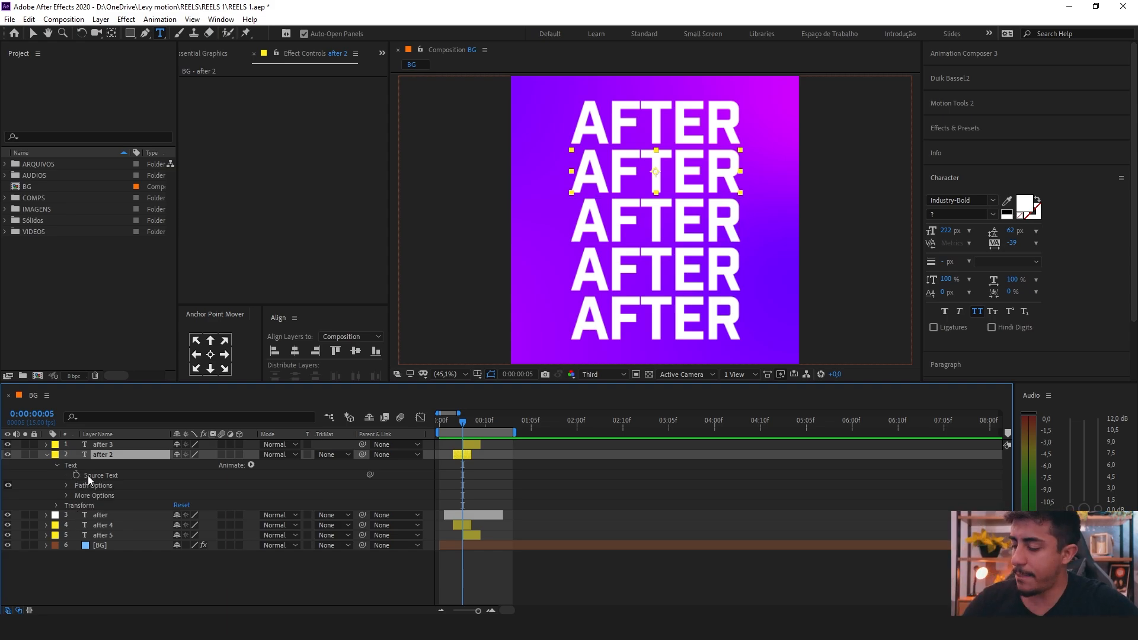
pyautogui.keyDown('alt'); pyautogui.click(75, 476); pyautogui.keyUp('alt')
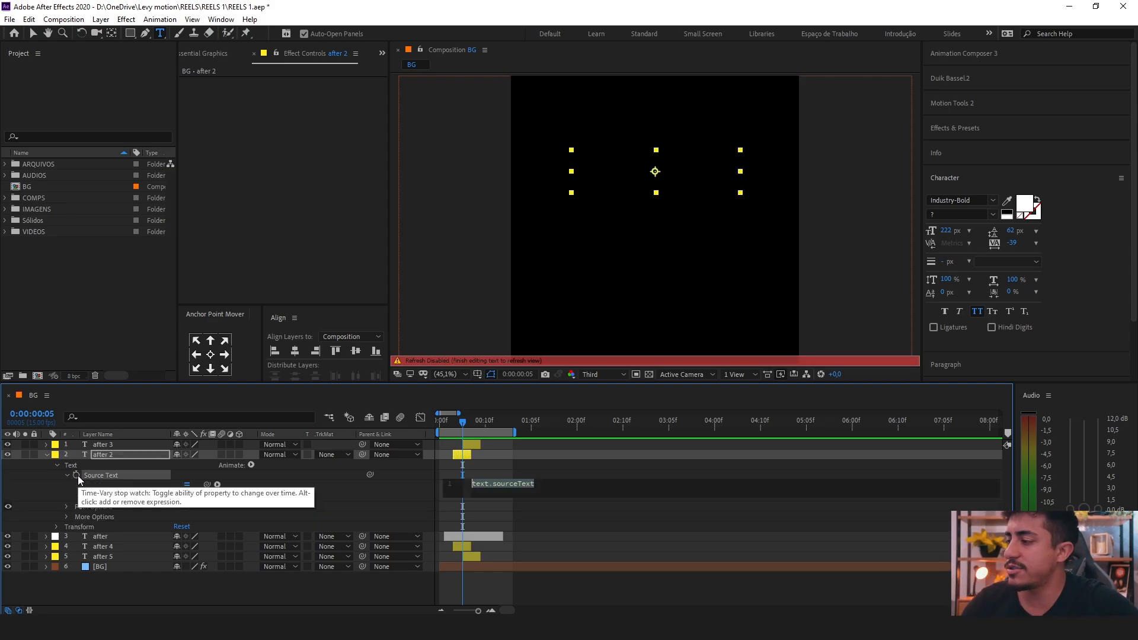
pyautogui.click(46, 537)
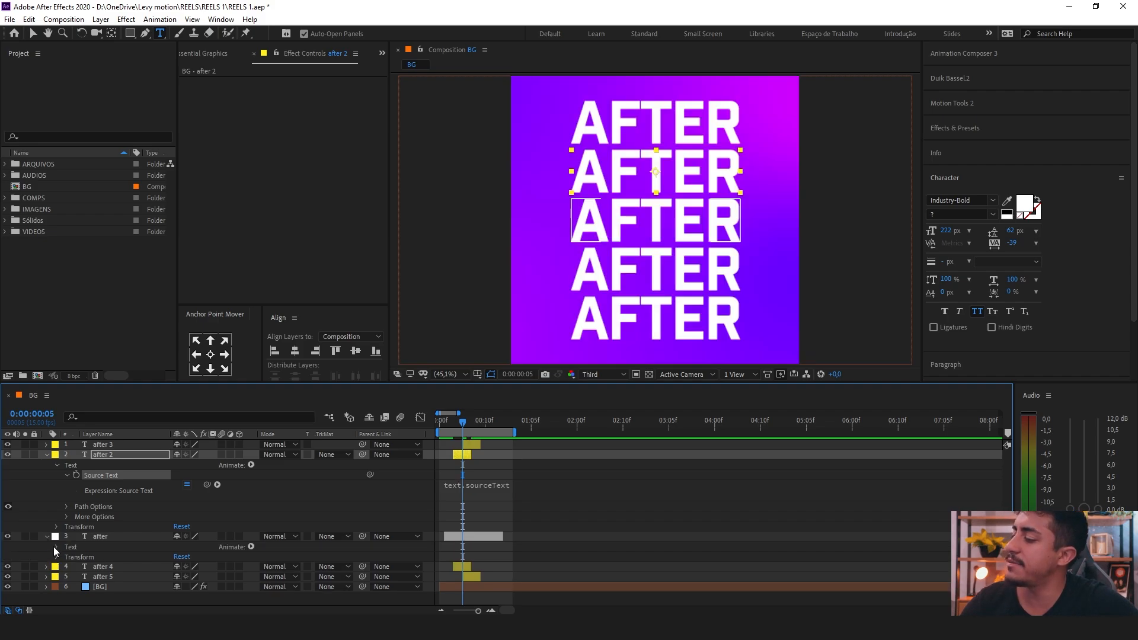
pyautogui.click(57, 547)
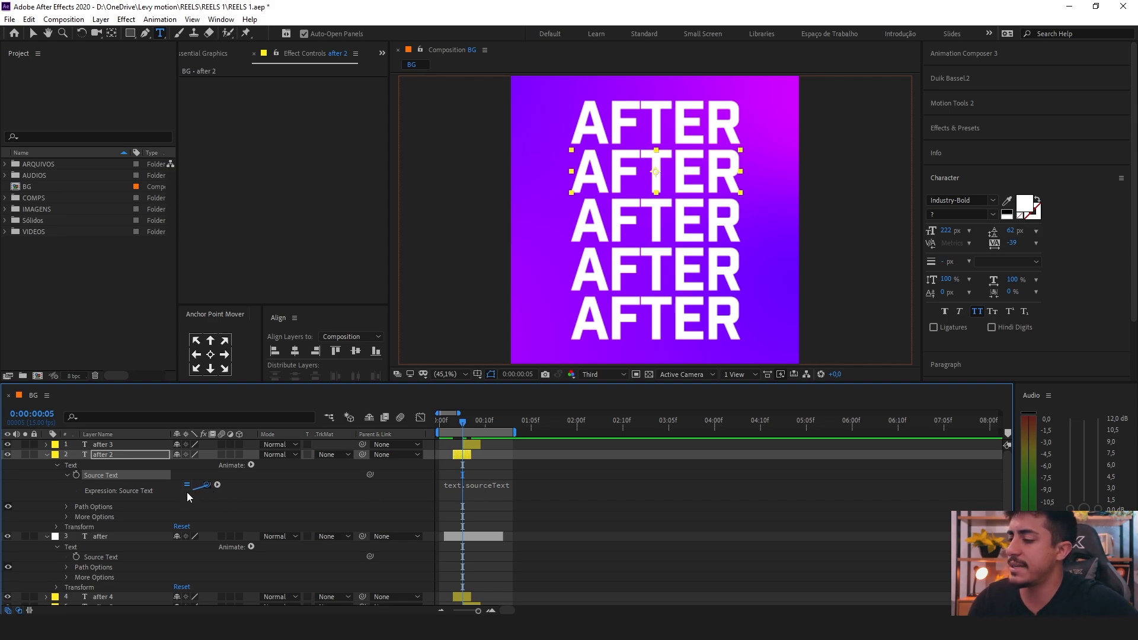
pyautogui.moveTo(189, 497); pyautogui.dragTo(102, 555)
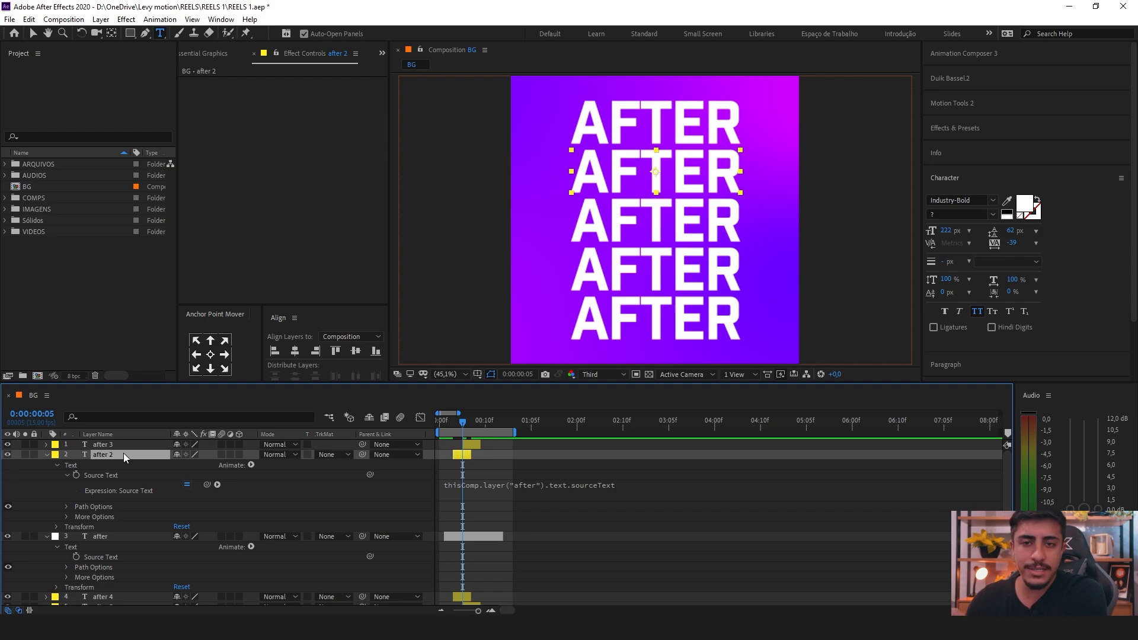
# Link the "after 3" layer's Source Text to the "after" layer's Source Text with an expression.
pyautogui.click(47, 445)
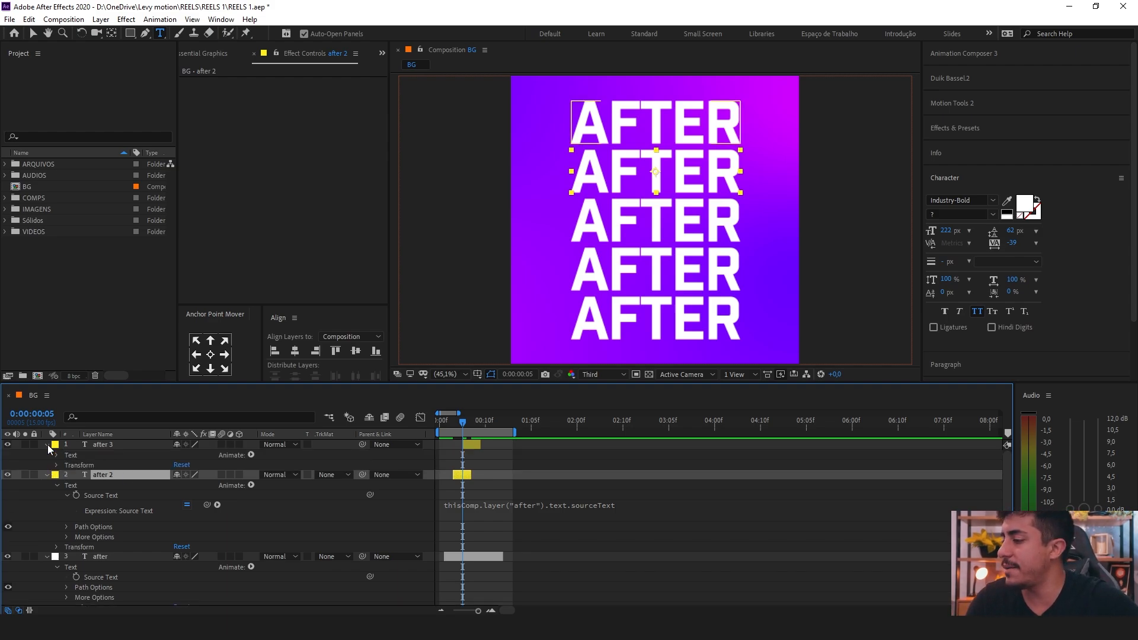
pyautogui.click(56, 454)
pyautogui.keyDown('alt'); pyautogui.click(75, 465); pyautogui.keyUp('alt')
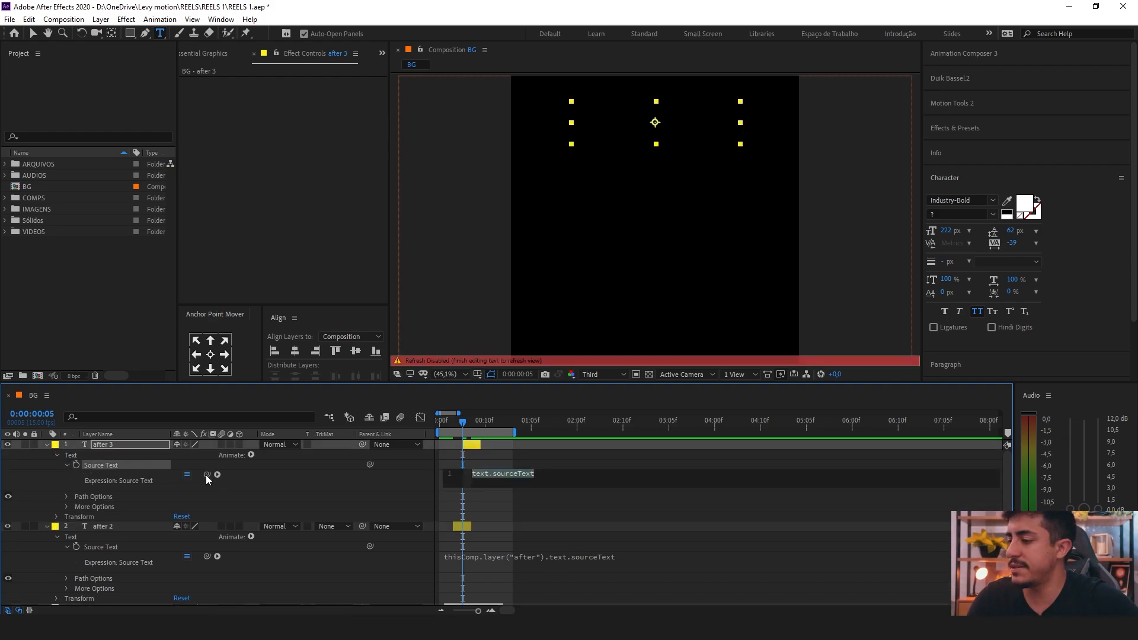
pyautogui.moveTo(206, 474); pyautogui.dragTo(97, 537)
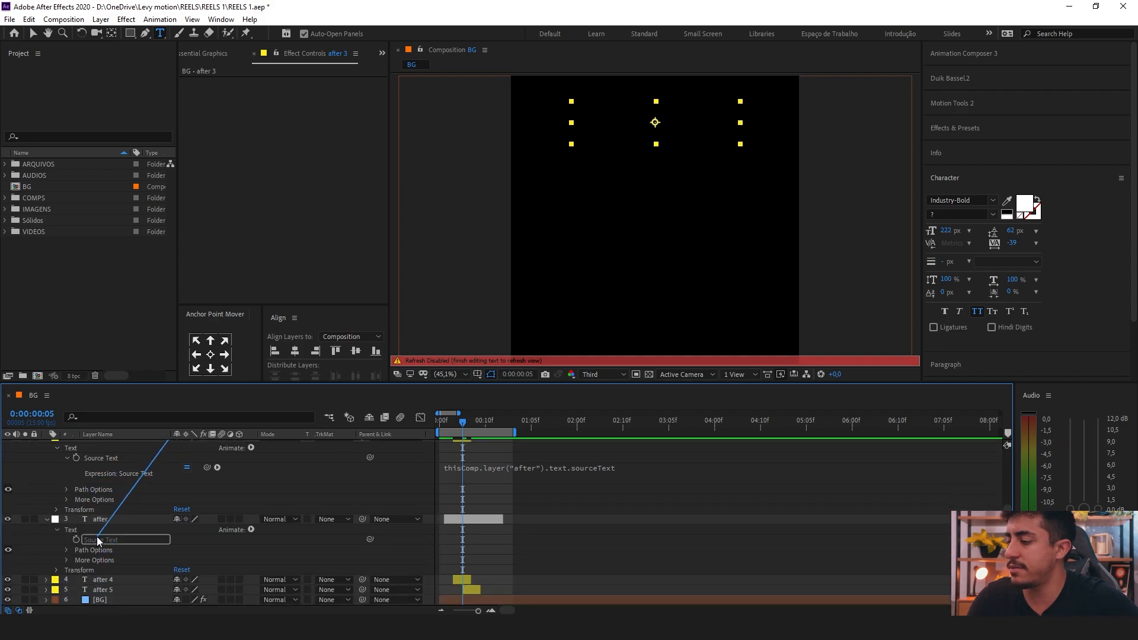
pyautogui.scroll(-2, 96, 576)
pyautogui.click(71, 520)
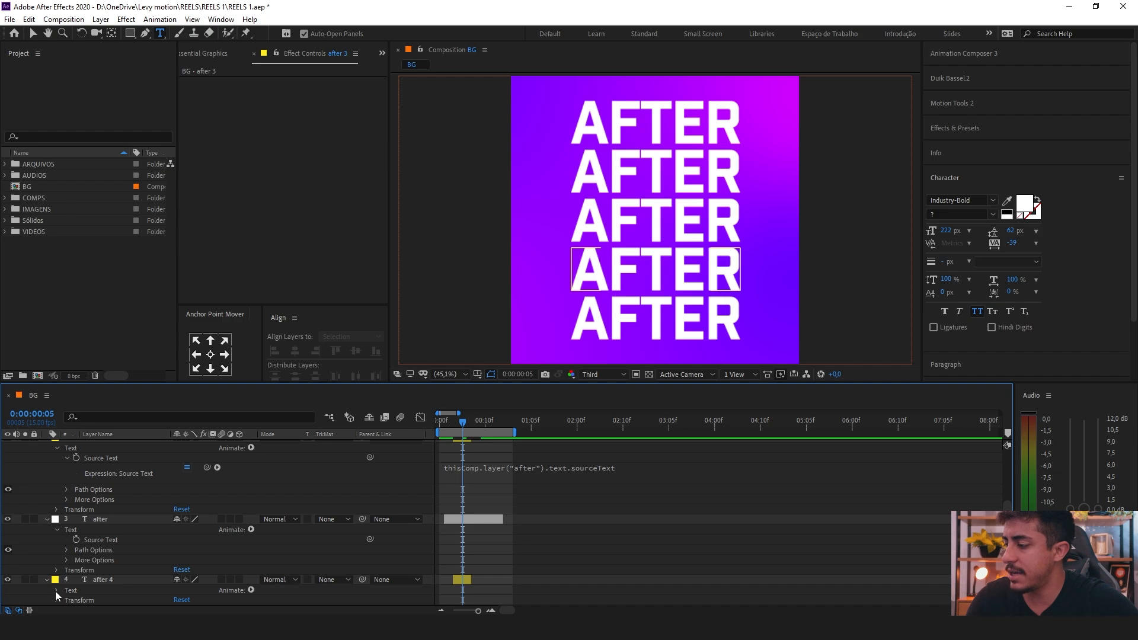
# Link the "after 4" layer's Source Text to the "after" layer's Source Text with an expression.
pyautogui.click(48, 580)
pyautogui.keyDown('alt'); pyautogui.click(76, 550); pyautogui.keyUp('alt')
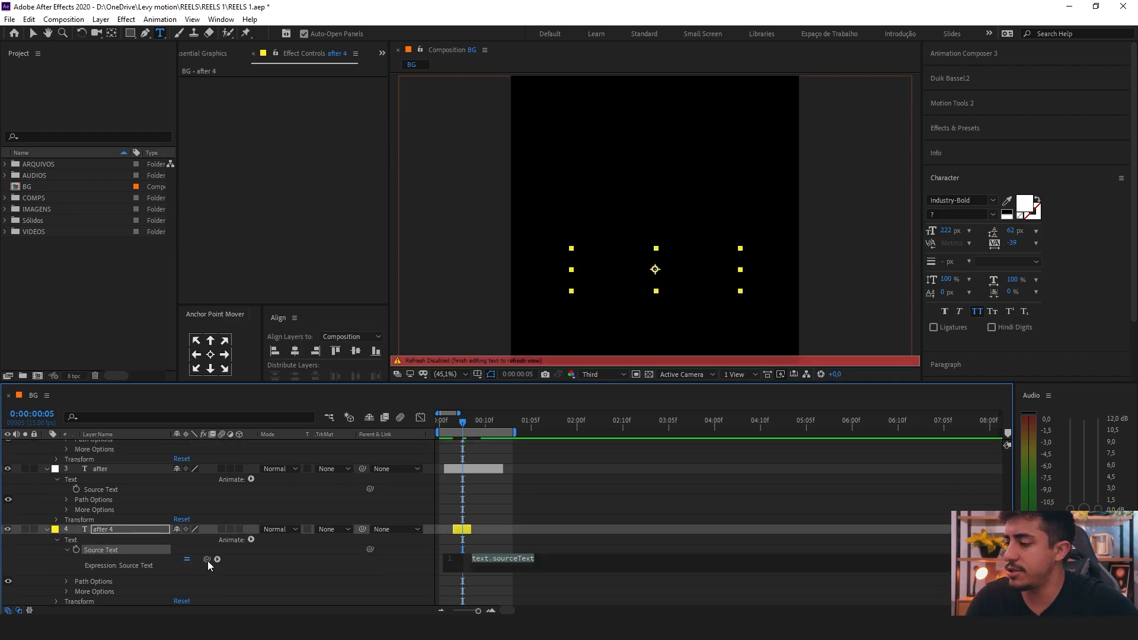
pyautogui.moveTo(109, 517); pyautogui.dragTo(98, 489)
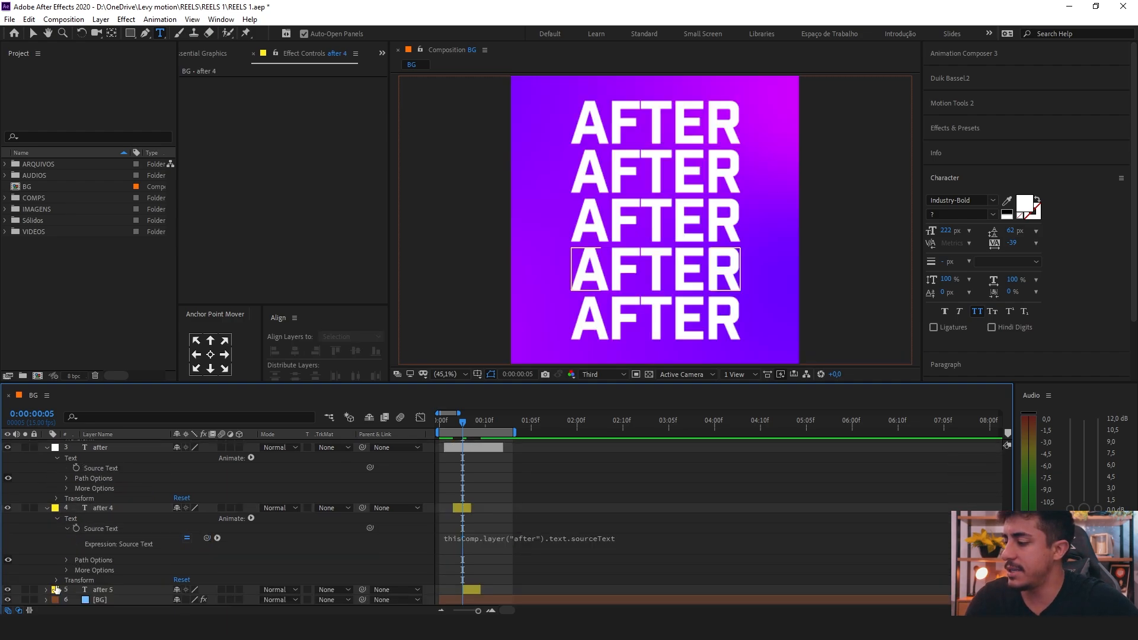
# Link the "after 5" layer's Source Text to the "after" layer's Source Text with an expression and collapse all layer properties.
pyautogui.scroll(-1, 49, 593)
pyautogui.scroll(-2, 49, 592)
pyautogui.click(58, 578)
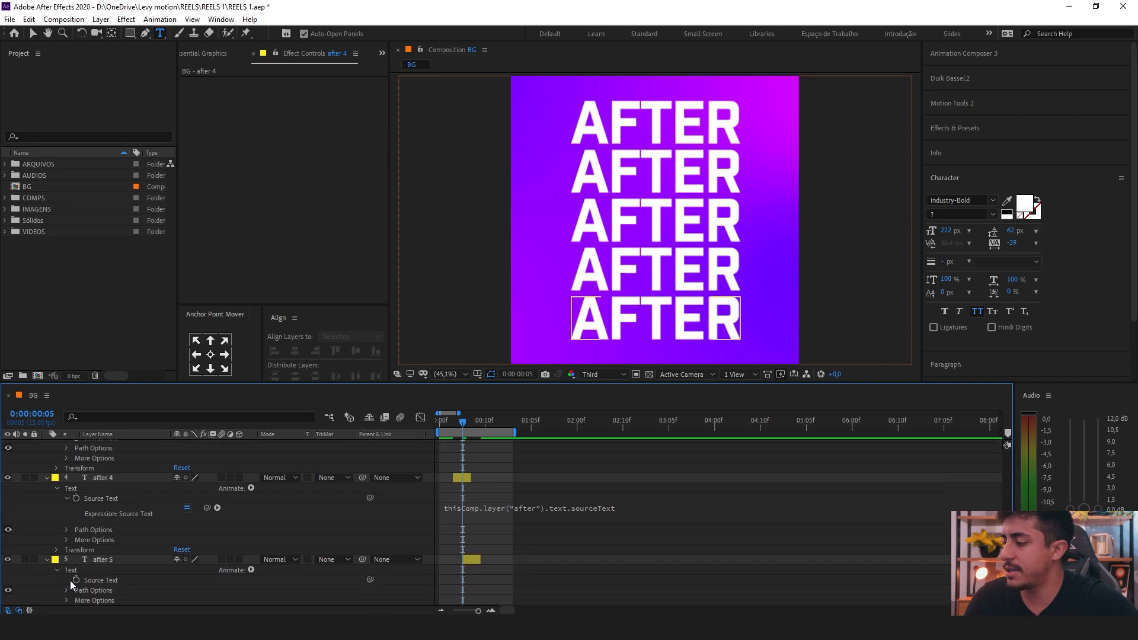
pyautogui.keyDown('alt'); pyautogui.click(77, 581); pyautogui.keyUp('alt')
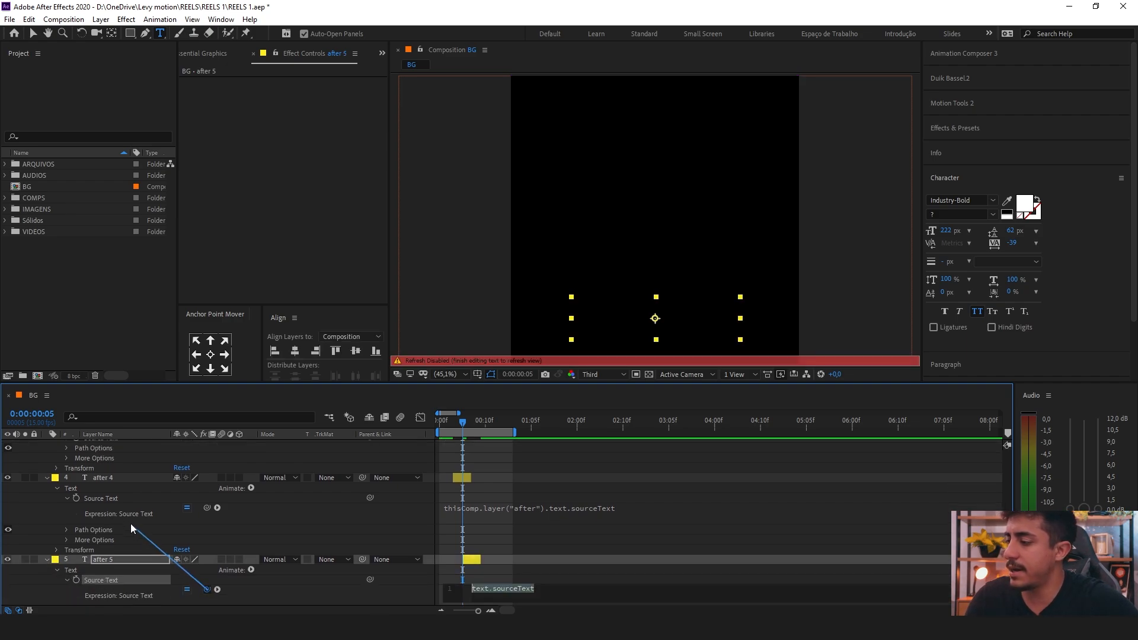
pyautogui.moveTo(130, 524); pyautogui.dragTo(100, 550)
pyautogui.click(73, 558)
pyautogui.press('u')
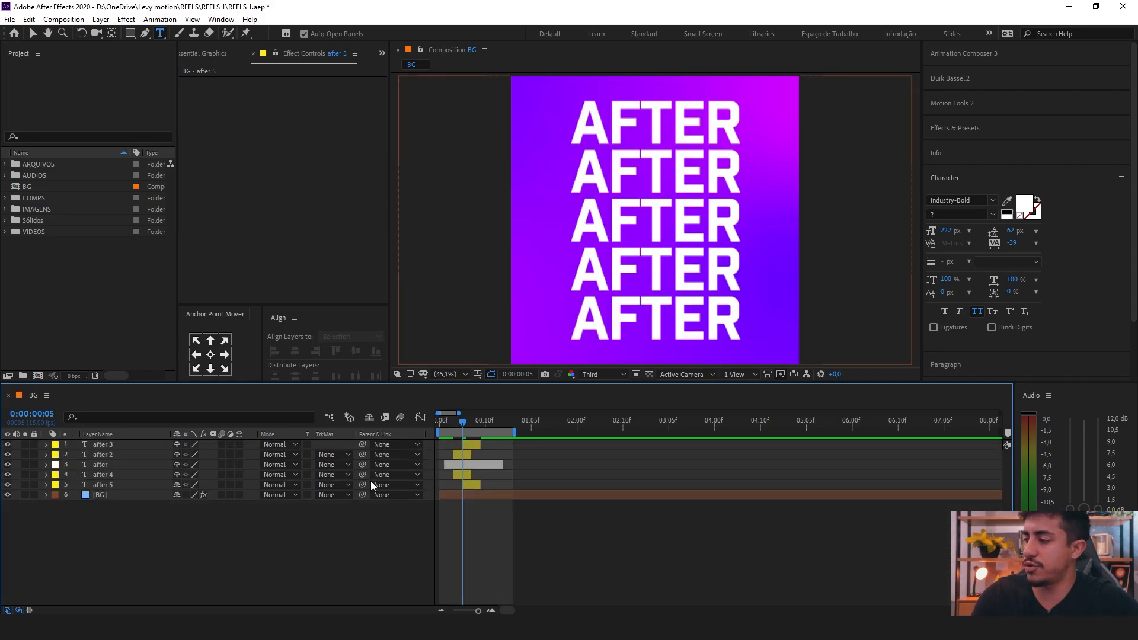
pyautogui.click(468, 445)
pyautogui.keyDown('ctrl'); pyautogui.click(464, 455); pyautogui.keyUp('ctrl')
pyautogui.keyDown('ctrl'); pyautogui.click(463, 474); pyautogui.keyUp('ctrl')
pyautogui.keyDown('ctrl'); pyautogui.click(471, 485); pyautogui.keyUp('ctrl')
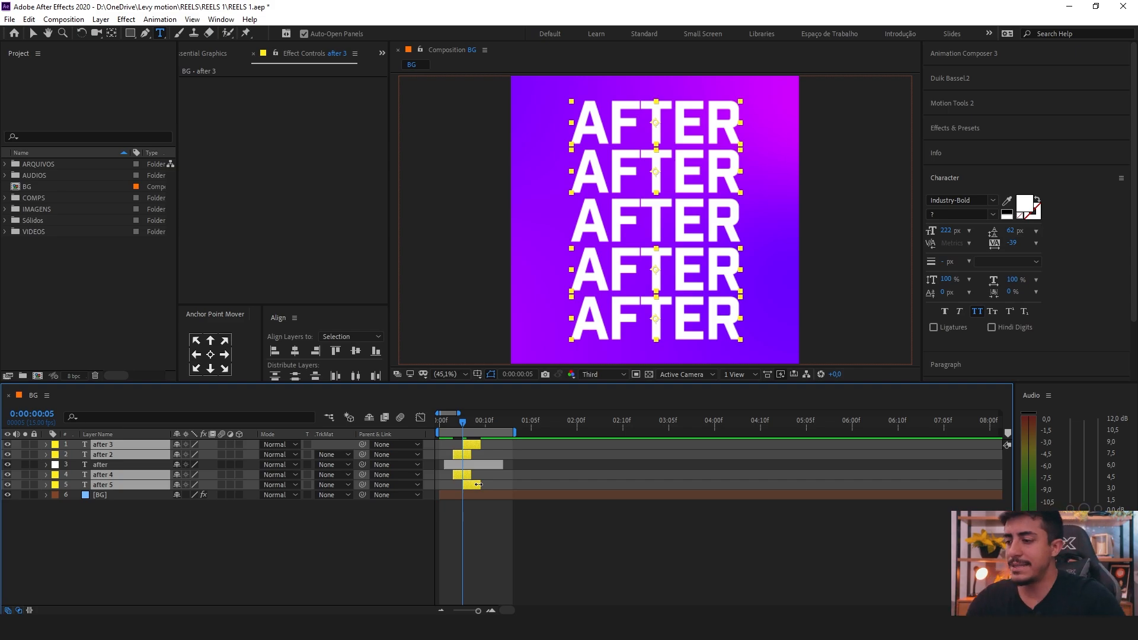
# Change the text of the middle "after" layer to "effcts" to test the linked copies.
pyautogui.click(453, 465)
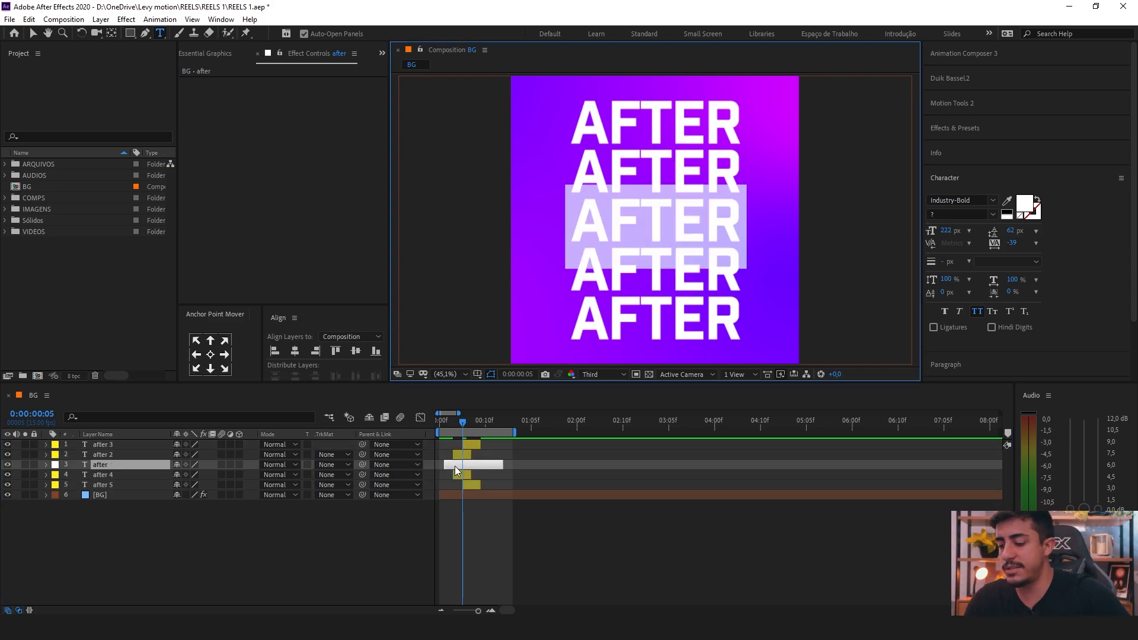
pyautogui.write('effcts')
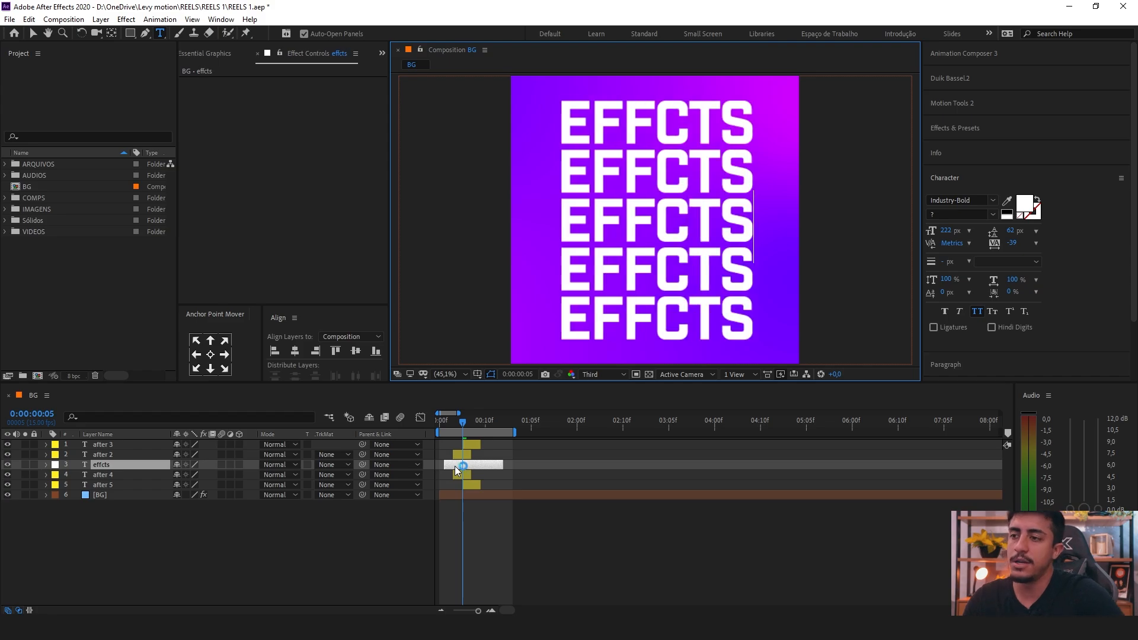
pyautogui.click(305, 543)
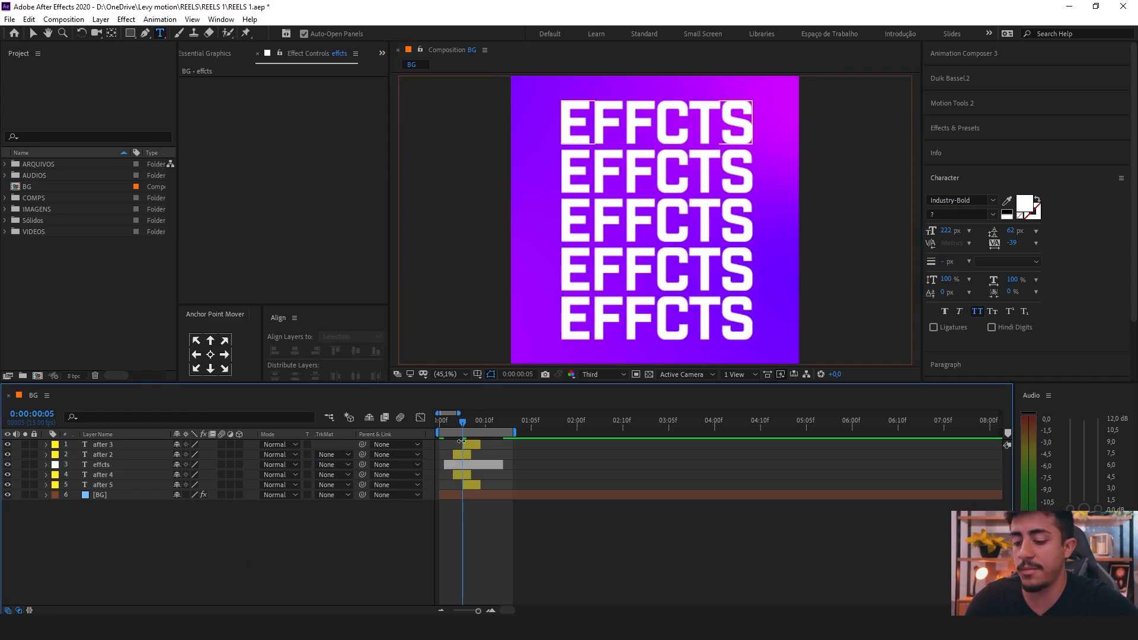
# Play the animation from the start to check the linked text layers, and stop the playhead at frame 6.
pyautogui.moveTo(467, 420); pyautogui.dragTo(428, 431)
pyautogui.press('space')
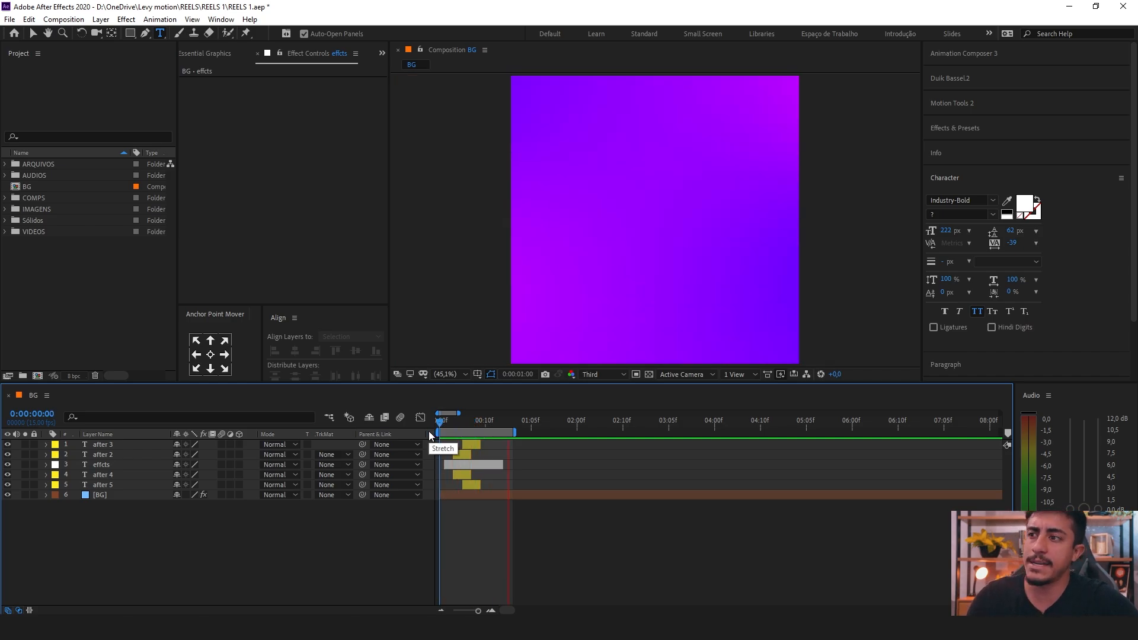
pyautogui.moveTo(484, 428)
pyautogui.mouseDown()
pyautogui.moveTo(405, 435)
pyautogui.moveTo(467, 424)
pyautogui.mouseUp()
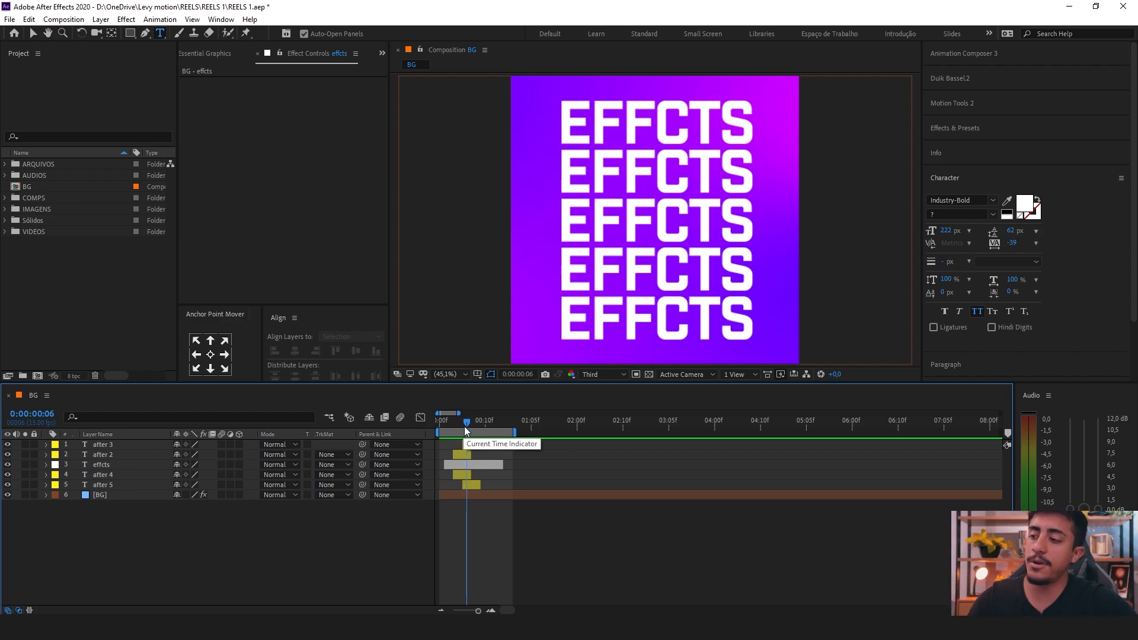
# Set the middle layer's text back to "after" and preview the animation.
pyautogui.click(461, 464)
pyautogui.write('after')
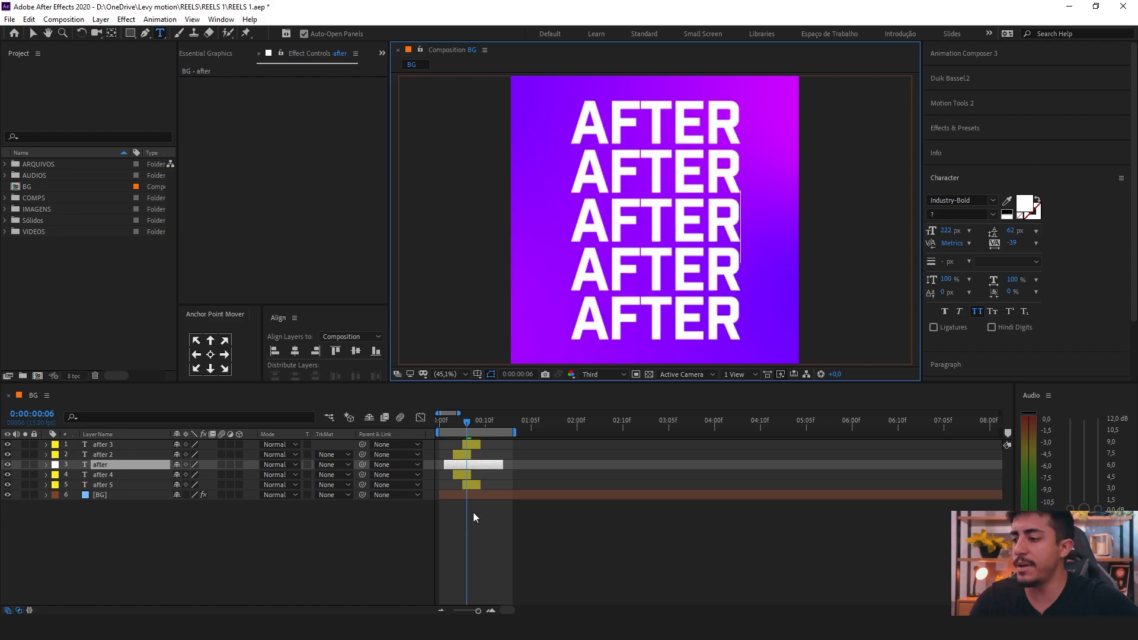
pyautogui.click(473, 514)
pyautogui.press('space')
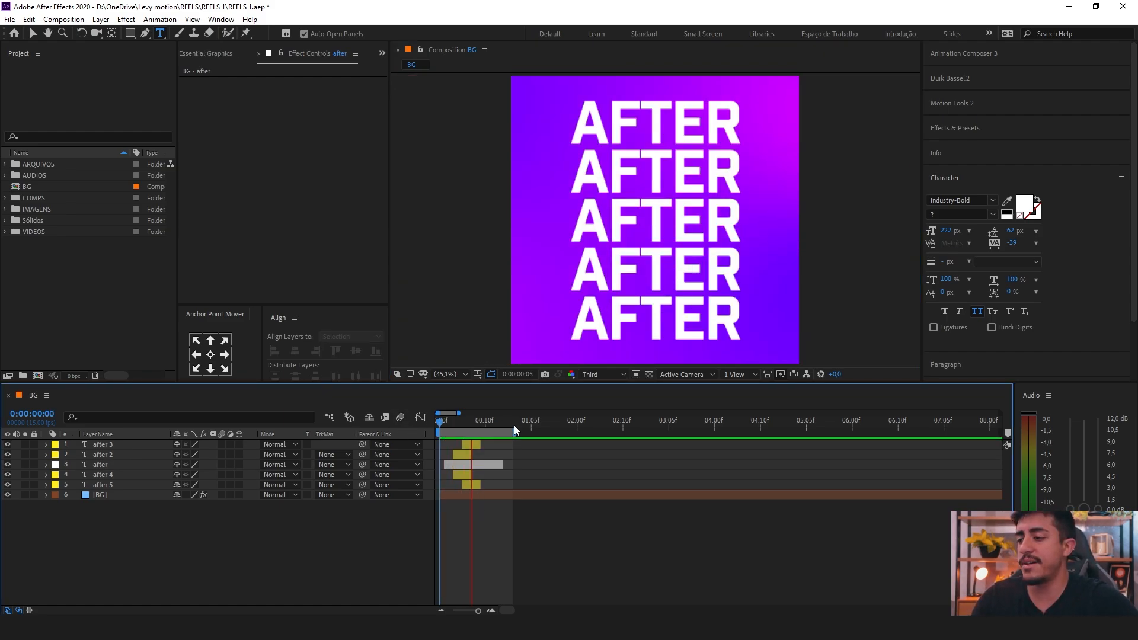
# Extend the work area's end to about 6:00 and duplicate the main "after" text layer to the top of the stack.
pyautogui.moveTo(515, 431); pyautogui.dragTo(851, 433)
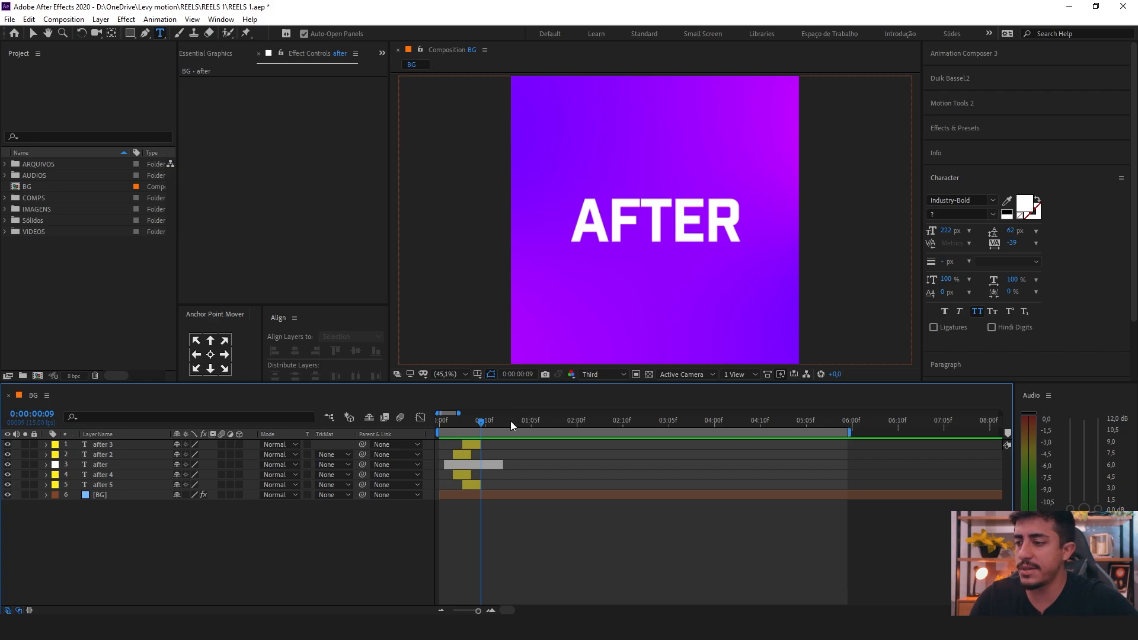
pyautogui.press('space')
pyautogui.click(498, 465)
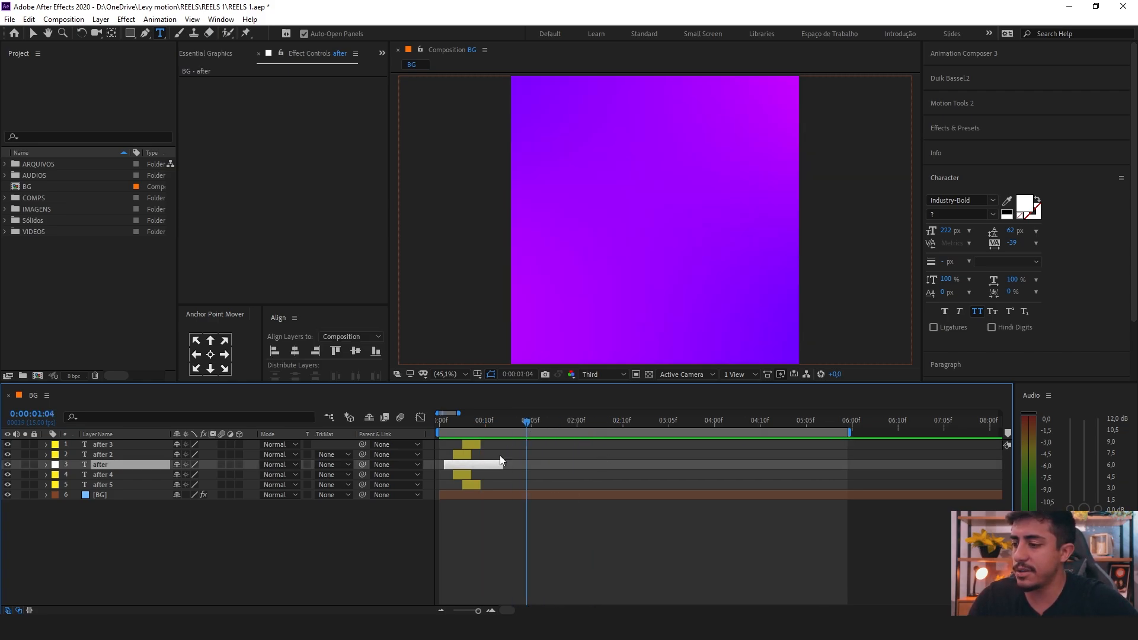
pyautogui.click(113, 465)
pyautogui.hotkey('ctrl', 'd')
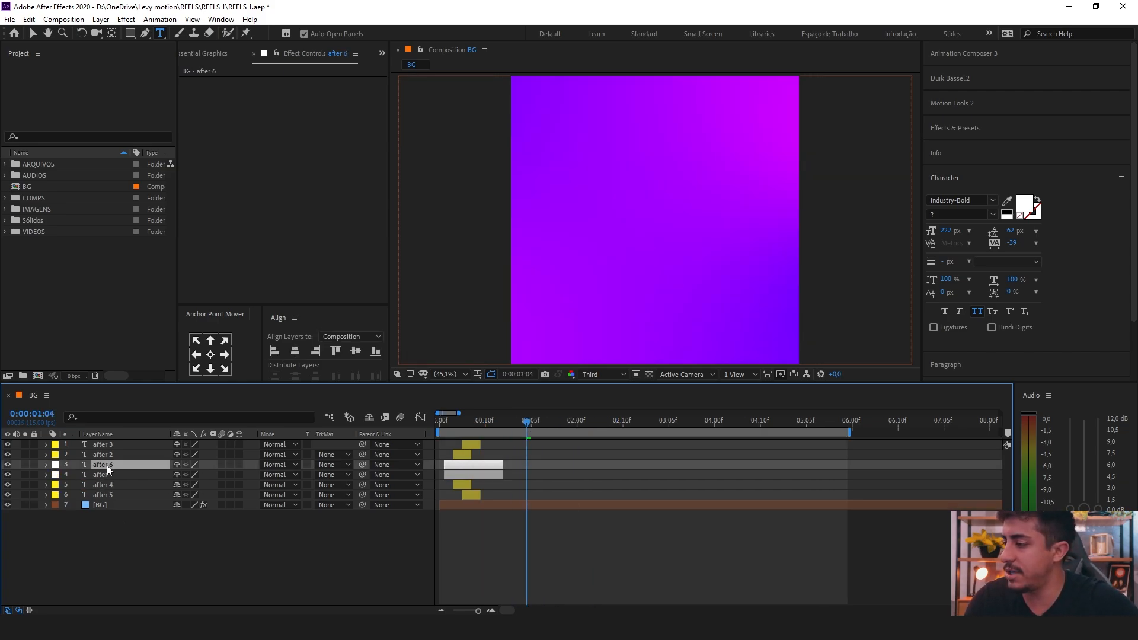
pyautogui.moveTo(107, 466); pyautogui.dragTo(107, 441)
# Hide the original five text layers with the shy and visibility switches, and shift the "after 6" layer to start at frame 0.
pyautogui.click(96, 455)
pyautogui.keyDown('shift'); pyautogui.click(101, 486); pyautogui.keyUp('shift')
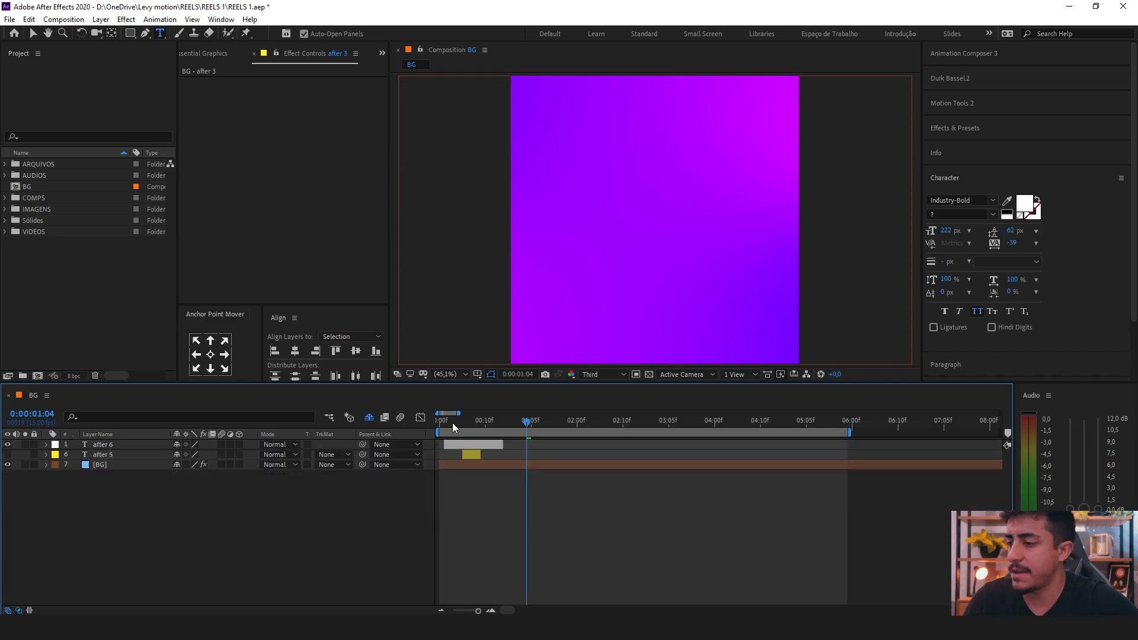
pyautogui.moveTo(454, 446)
pyautogui.mouseDown()
pyautogui.moveTo(440, 427)
pyautogui.moveTo(468, 429)
pyautogui.mouseUp()
pyautogui.click(444, 425)
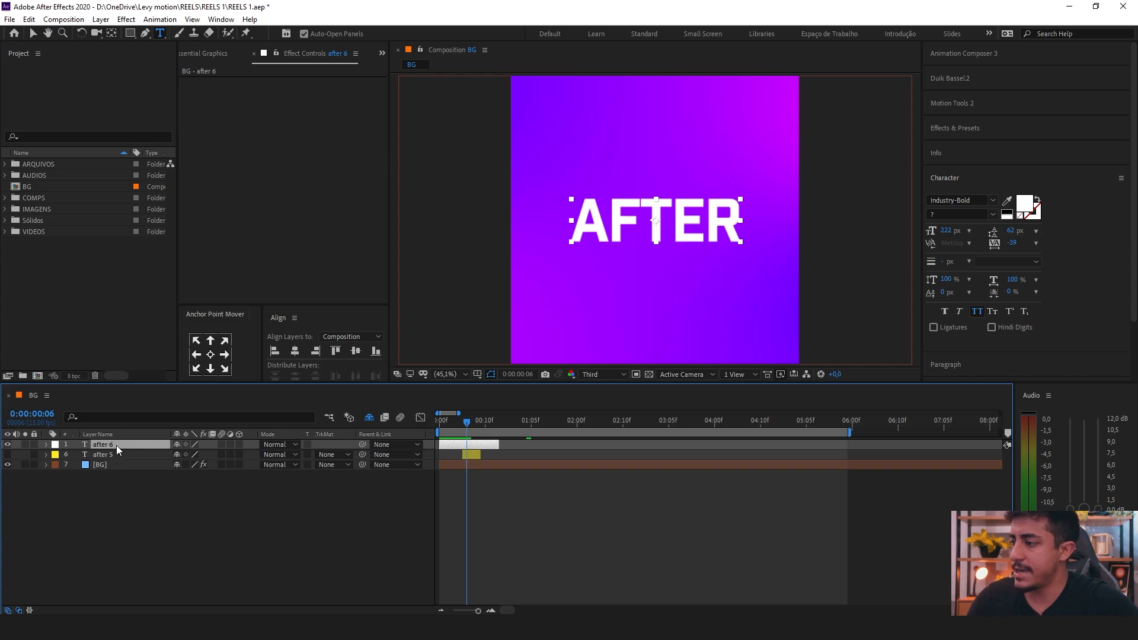
# Duplicate the "after 6" layer, shy the "after 5" layer, and give the new copy a yellow label.
pyautogui.hotkey('ctrl', 'd')
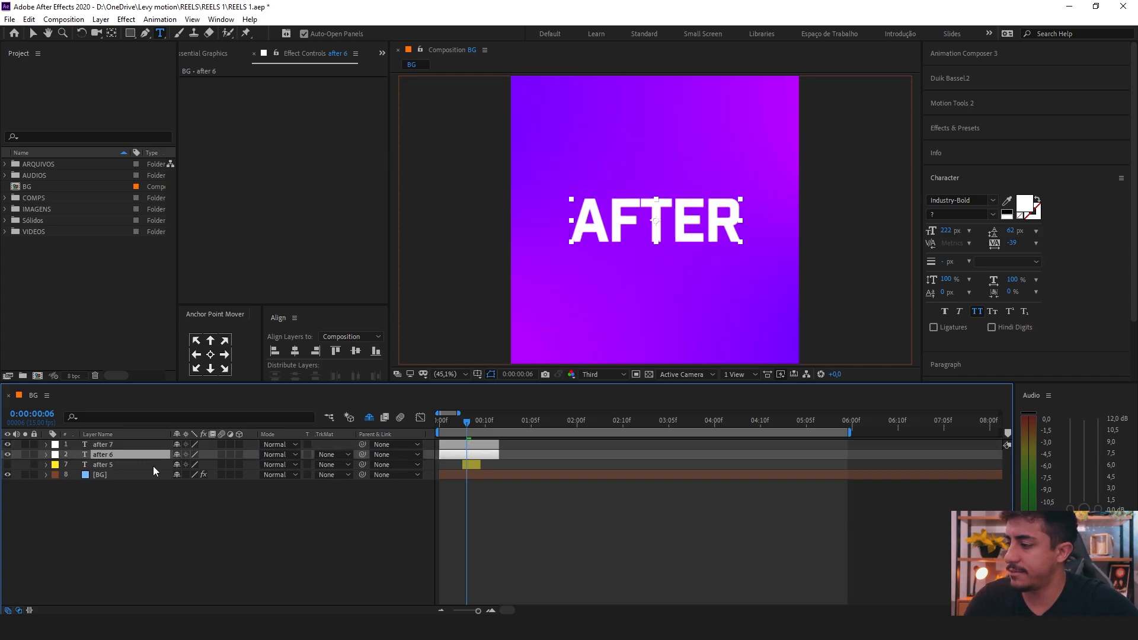
pyautogui.click(176, 466)
pyautogui.click(98, 445)
pyautogui.click(55, 445)
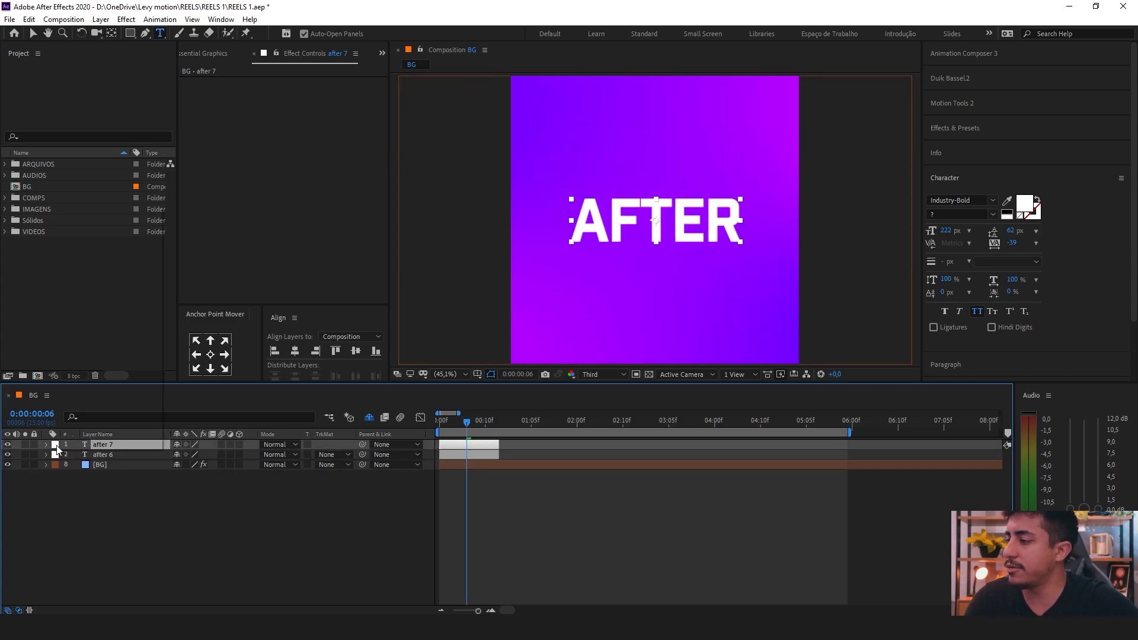
pyautogui.click(88, 259)
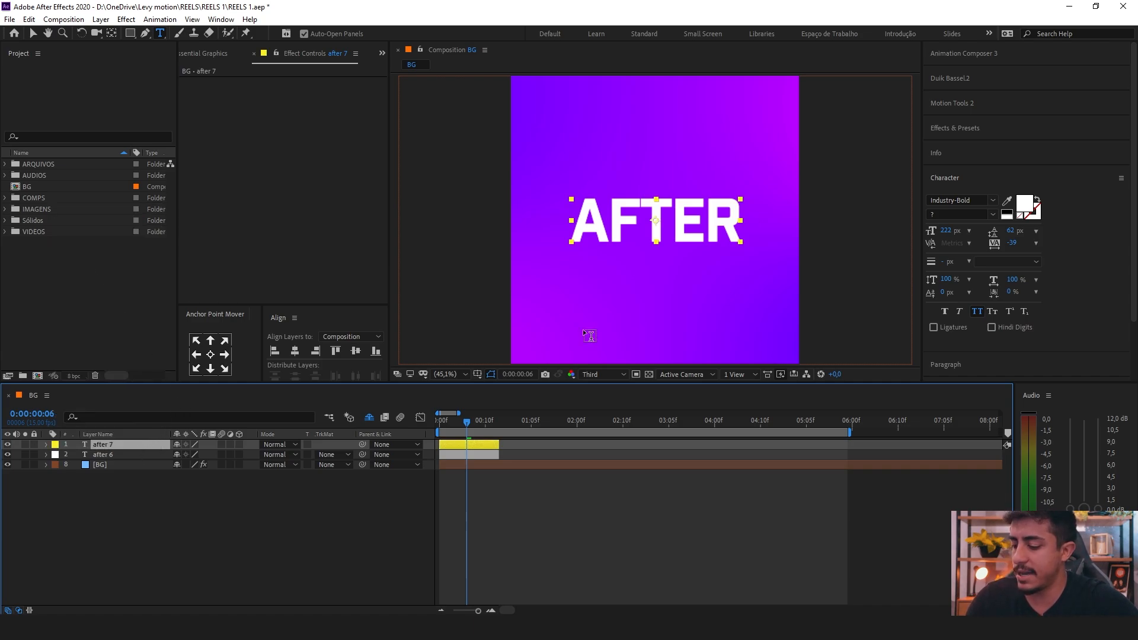
# Style the "after 7" text as a white outline at 1296 px with a 2.7 px stroke, and centre it vertically in the composition.
pyautogui.moveTo(942, 237); pyautogui.dragTo(1013, 237)
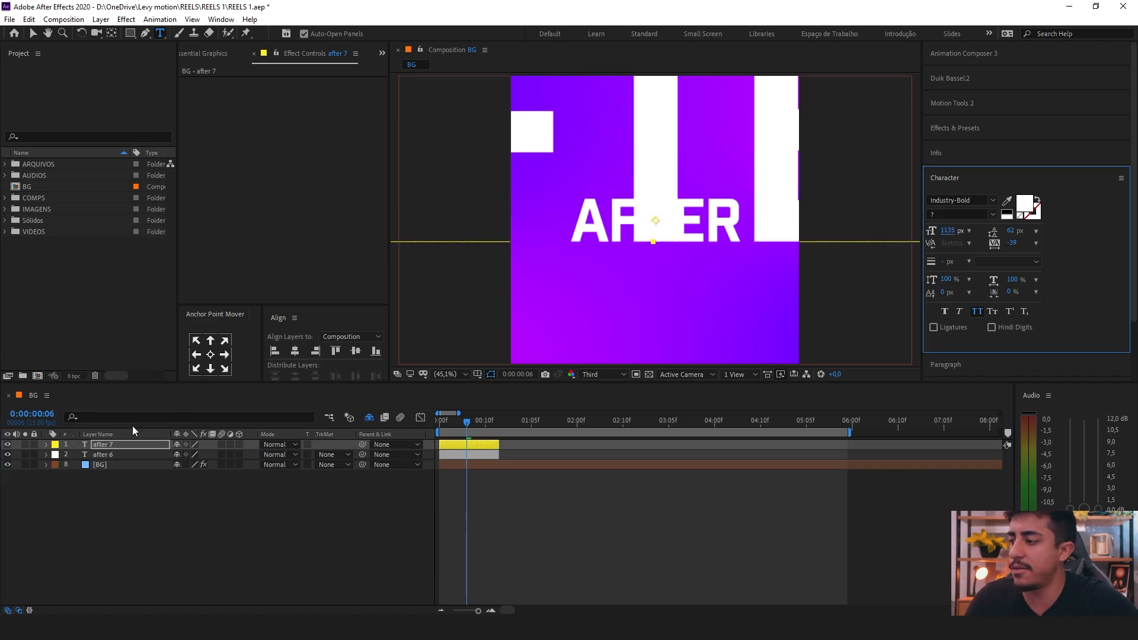
pyautogui.click(355, 351)
pyautogui.click(1021, 217)
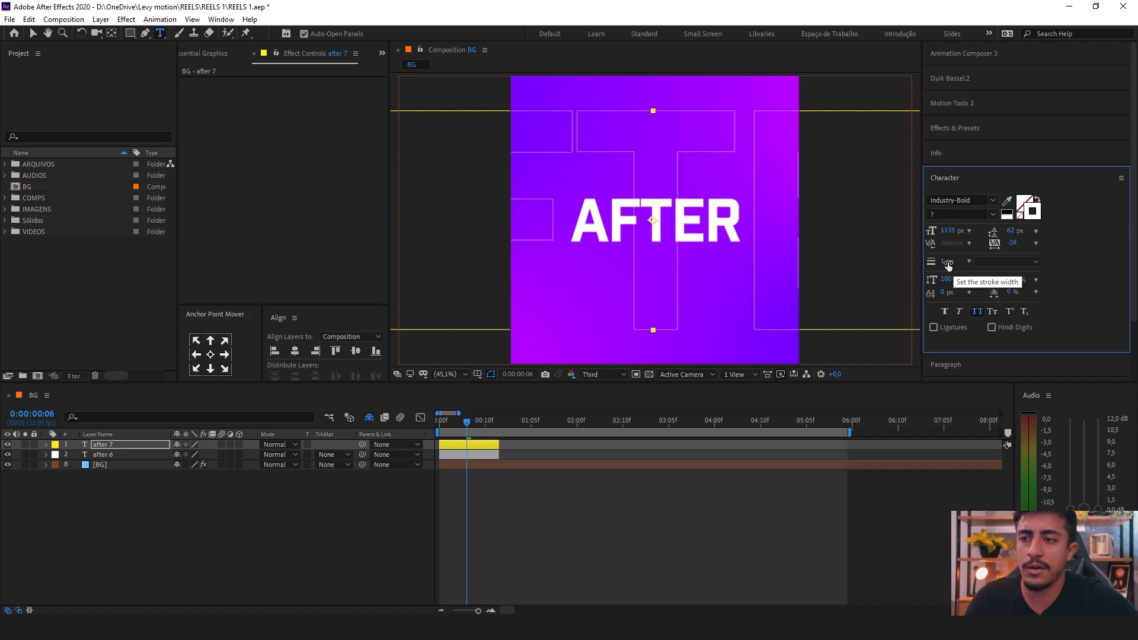
pyautogui.moveTo(944, 262); pyautogui.dragTo(1015, 238)
pyautogui.click(211, 354)
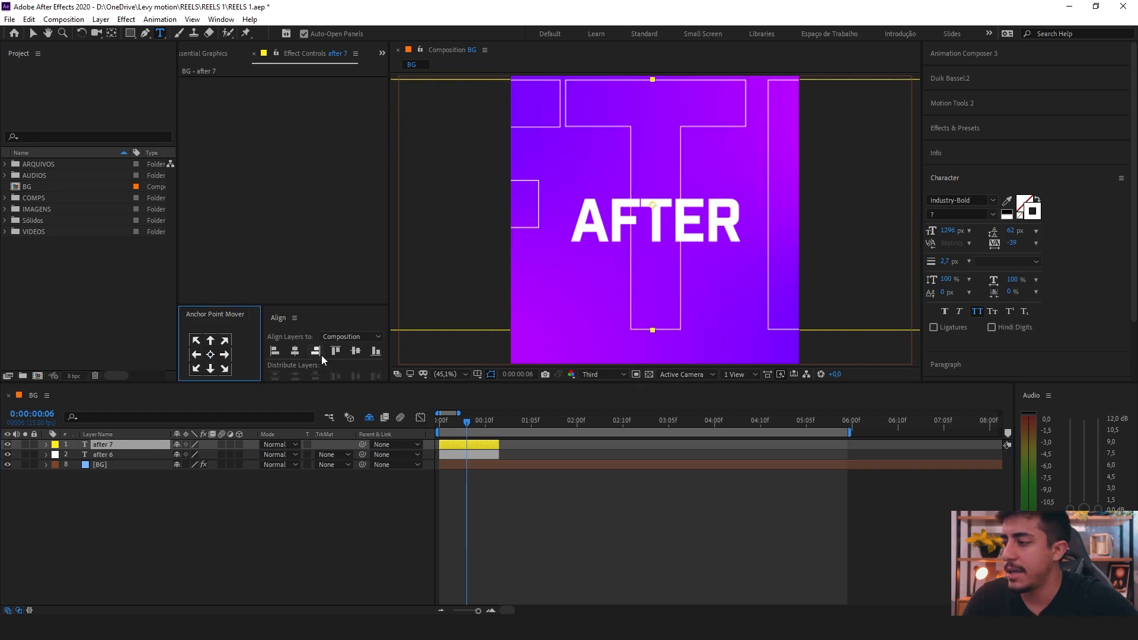
pyautogui.click(356, 350)
# Keyframe the "after 7" layer's Position at 0:00 and 4:00 to slide left, with both text layers extended to about 6:00, and preview it.
pyautogui.click(368, 426)
pyautogui.press('Home')
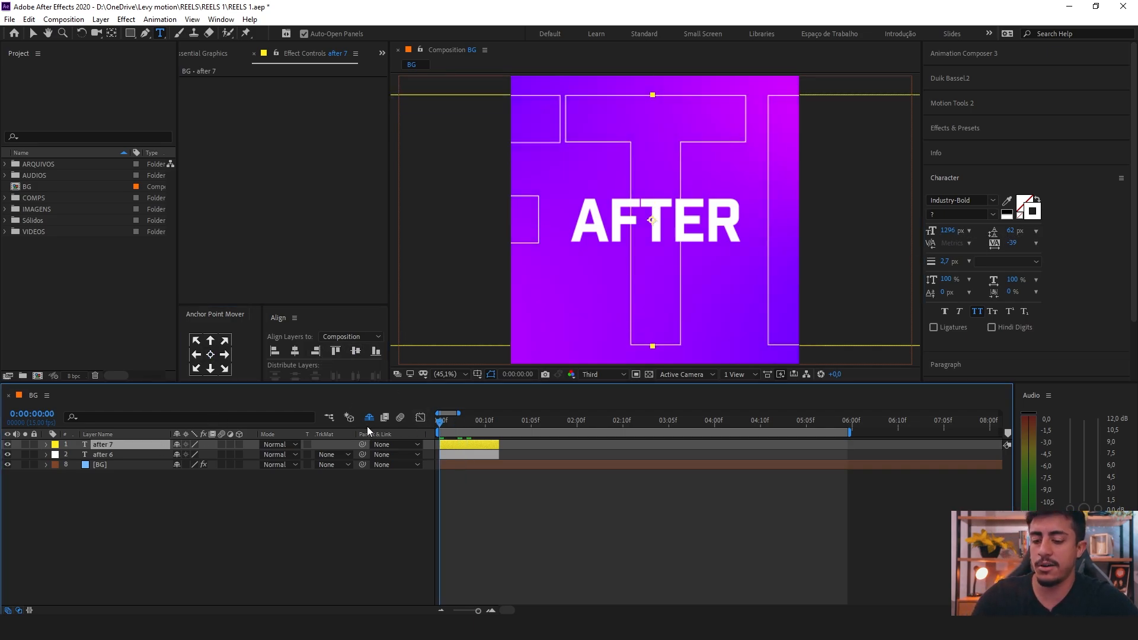
pyautogui.press('p')
pyautogui.click(76, 455)
pyautogui.moveTo(462, 424); pyautogui.dragTo(853, 447)
pyautogui.moveTo(611, 424); pyautogui.dragTo(714, 426)
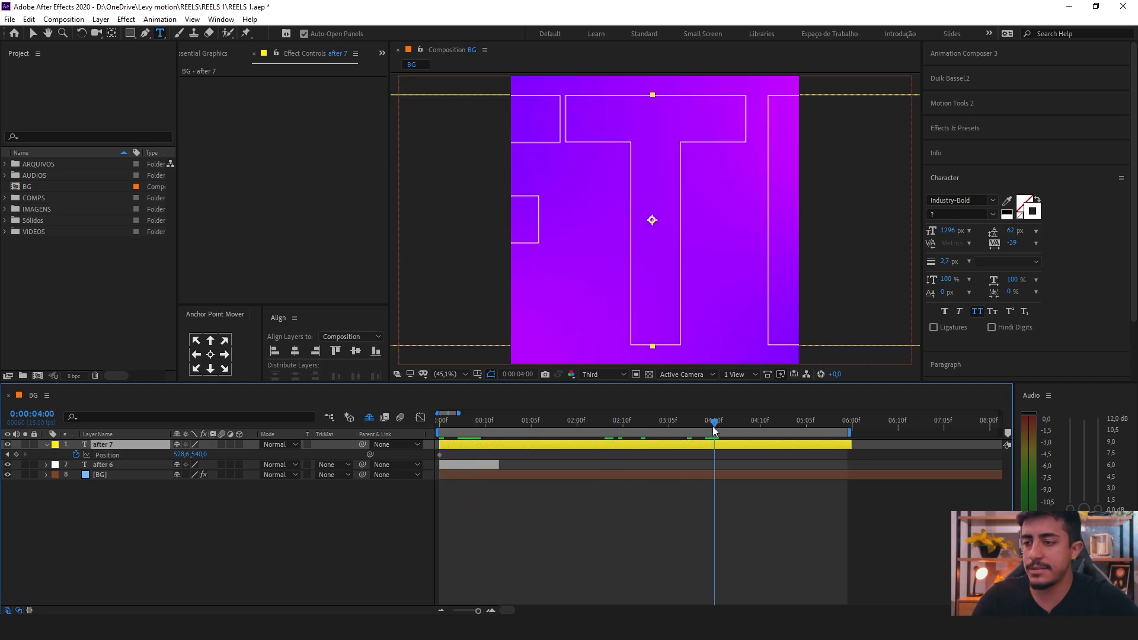
pyautogui.moveTo(180, 454); pyautogui.dragTo(383, 471)
pyautogui.press('space')
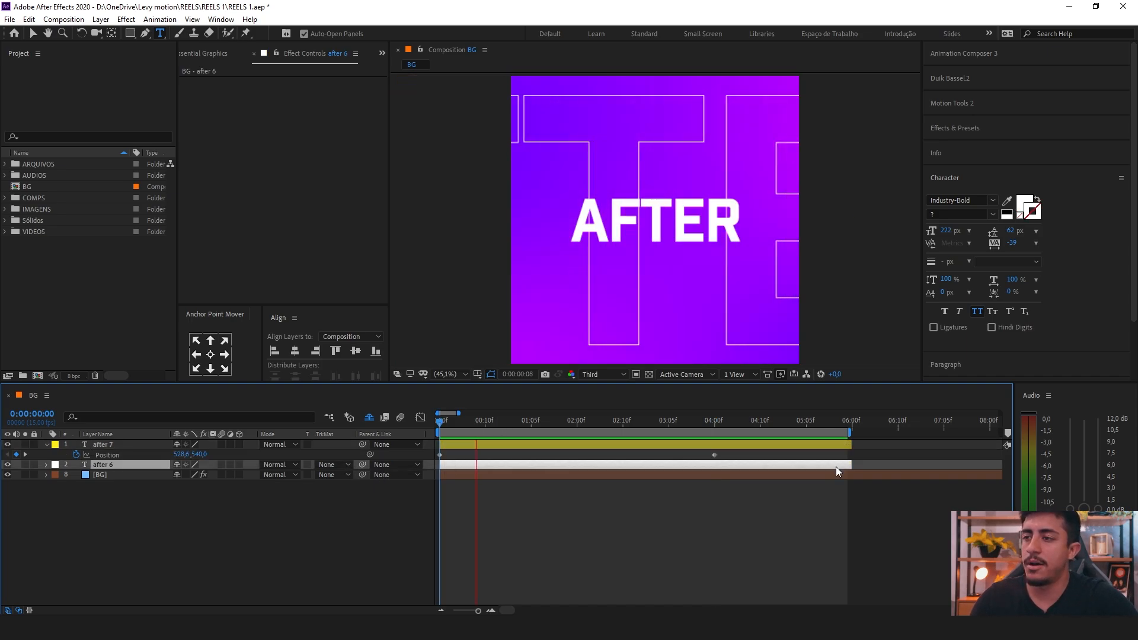
# Offset both Position keyframes of "after 7" horizontally so its X value at frame 0 is 1722.6, and preview the motion.
pyautogui.moveTo(513, 418); pyautogui.dragTo(439, 424)
pyautogui.click(440, 456)
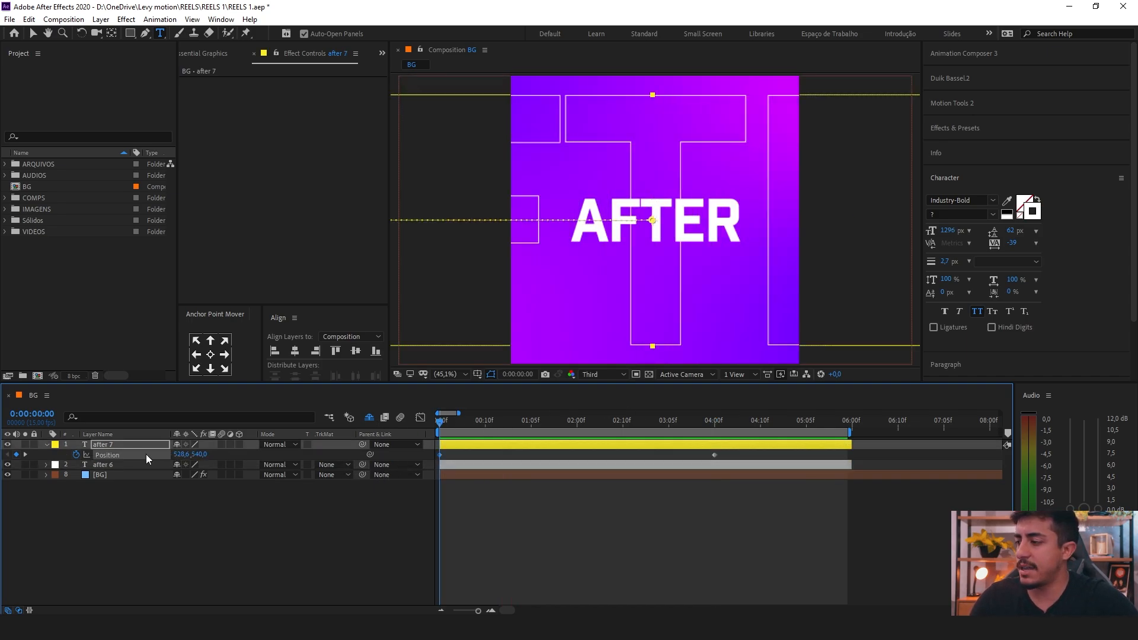
pyautogui.click(173, 454)
pyautogui.click(174, 454)
pyautogui.moveTo(178, 454); pyautogui.dragTo(816, 471)
pyautogui.press('space')
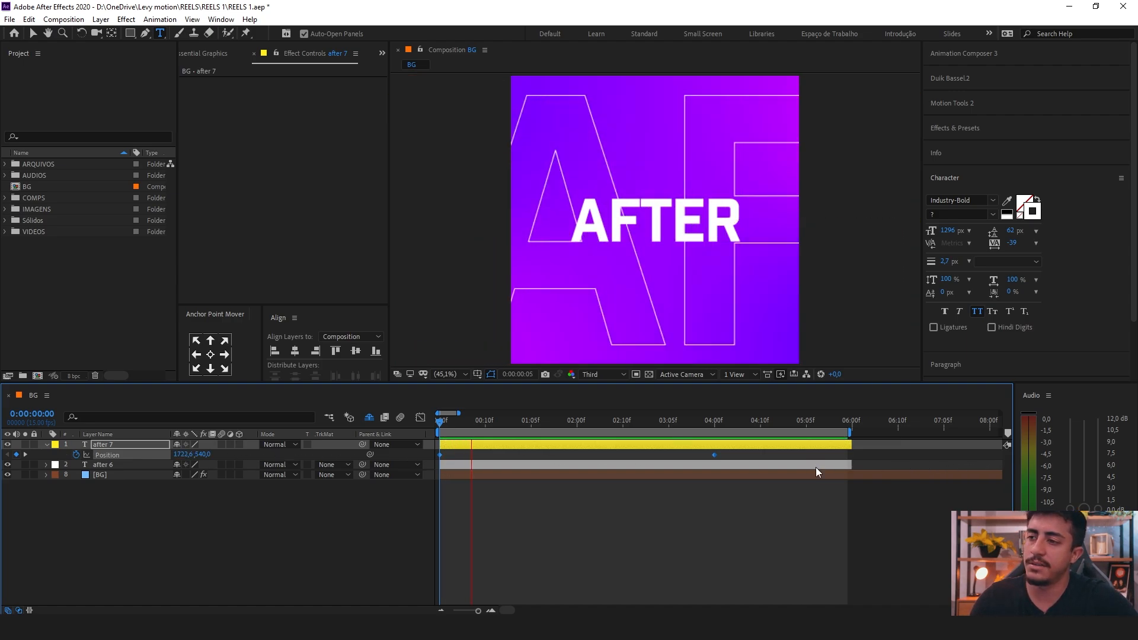
# Link the "after 7" layer's Source Text to the "after 6" layer's Source Text with an expression, and collapse the text properties.
pyautogui.click(126, 441)
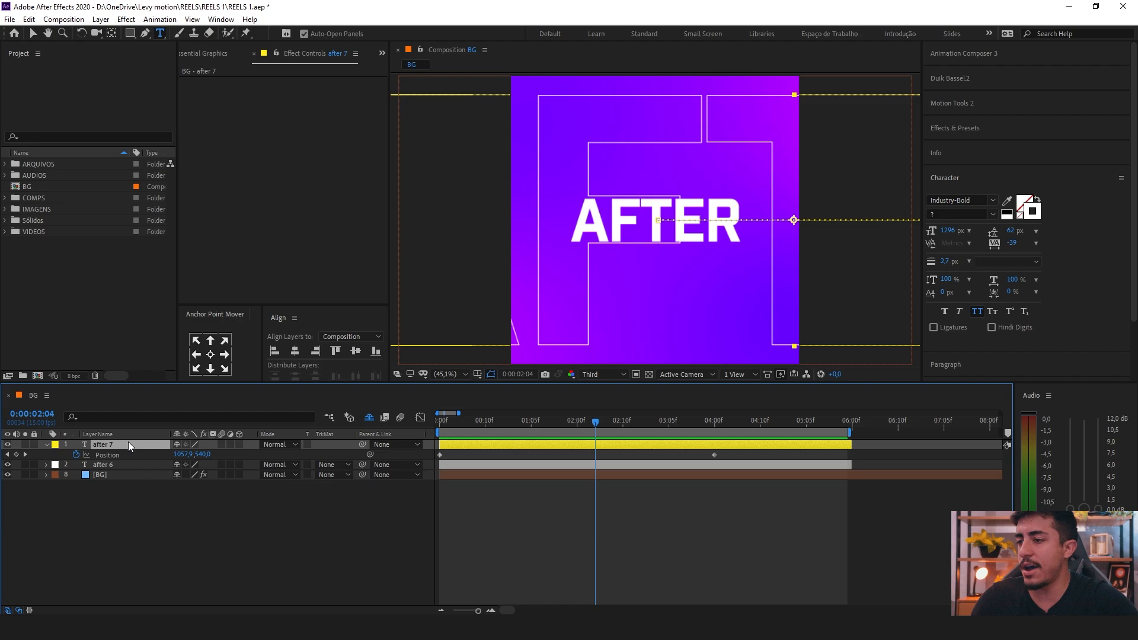
pyautogui.click(94, 465)
pyautogui.click(47, 464)
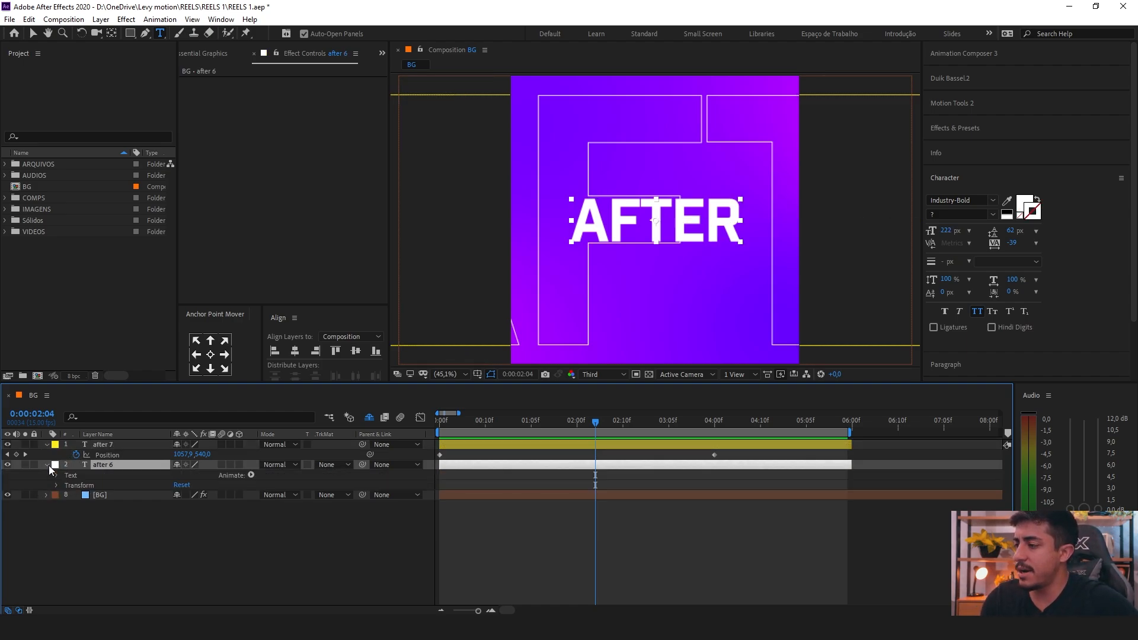
pyautogui.click(57, 475)
pyautogui.click(47, 444)
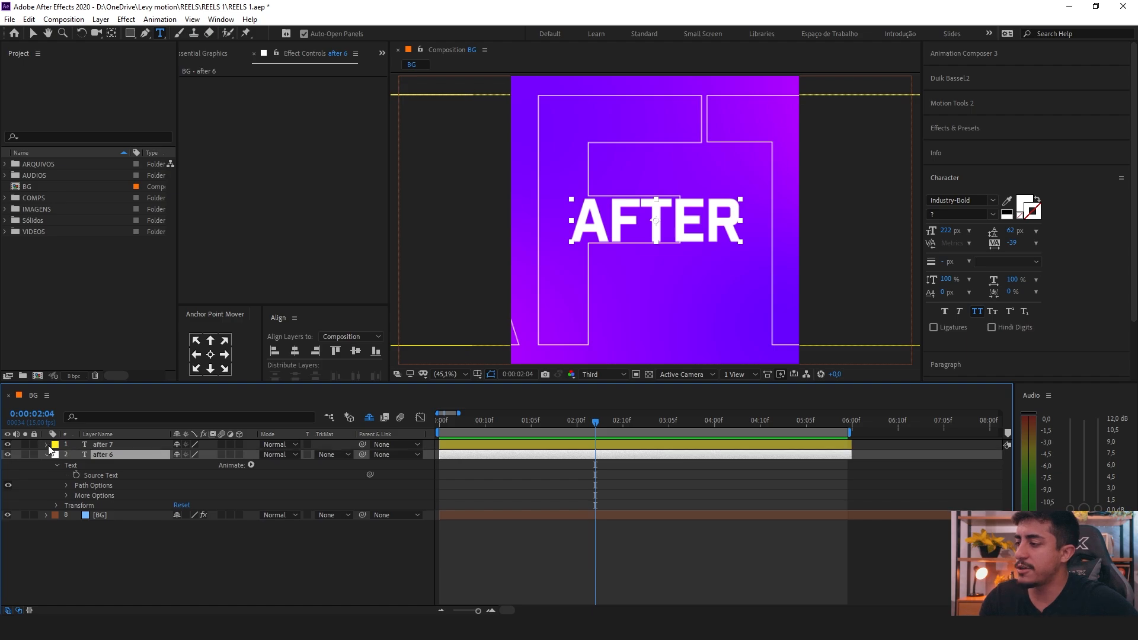
pyautogui.click(46, 444)
pyautogui.click(56, 464)
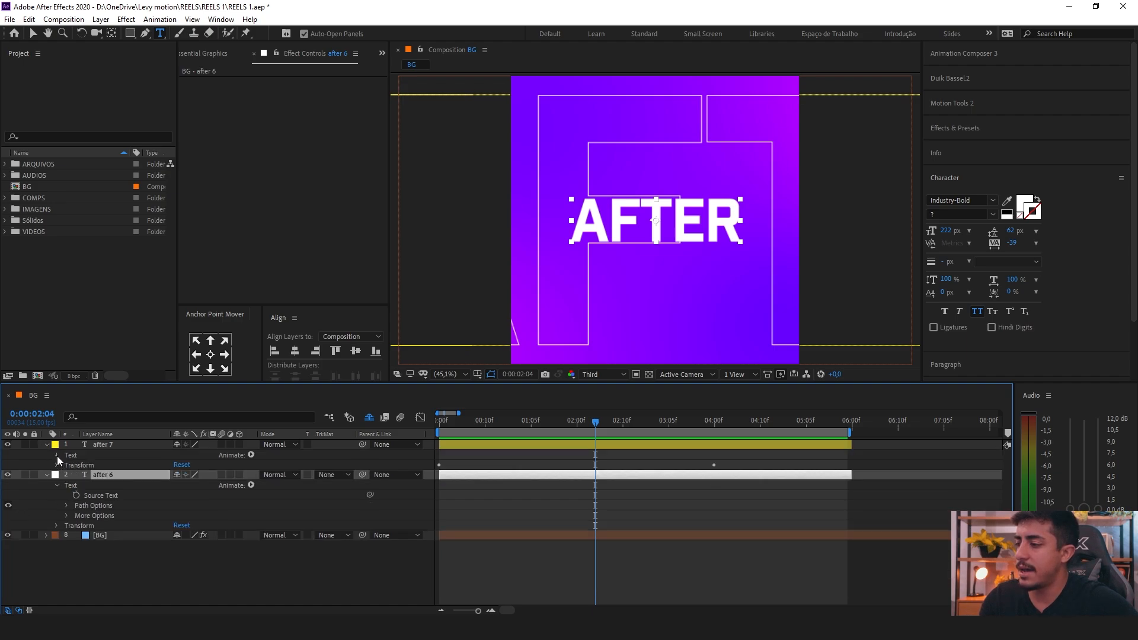
pyautogui.click(57, 455)
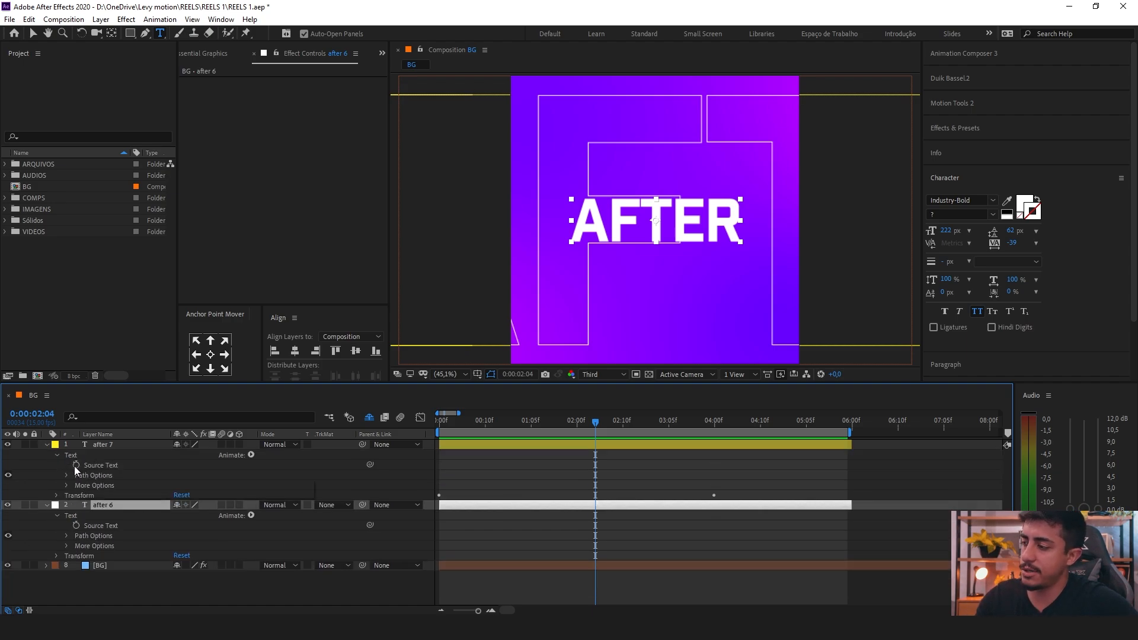
pyautogui.keyDown('alt'); pyautogui.click(77, 464); pyautogui.keyUp('alt')
pyautogui.moveTo(141, 513); pyautogui.dragTo(116, 549)
pyautogui.click(343, 476)
pyautogui.press('u')
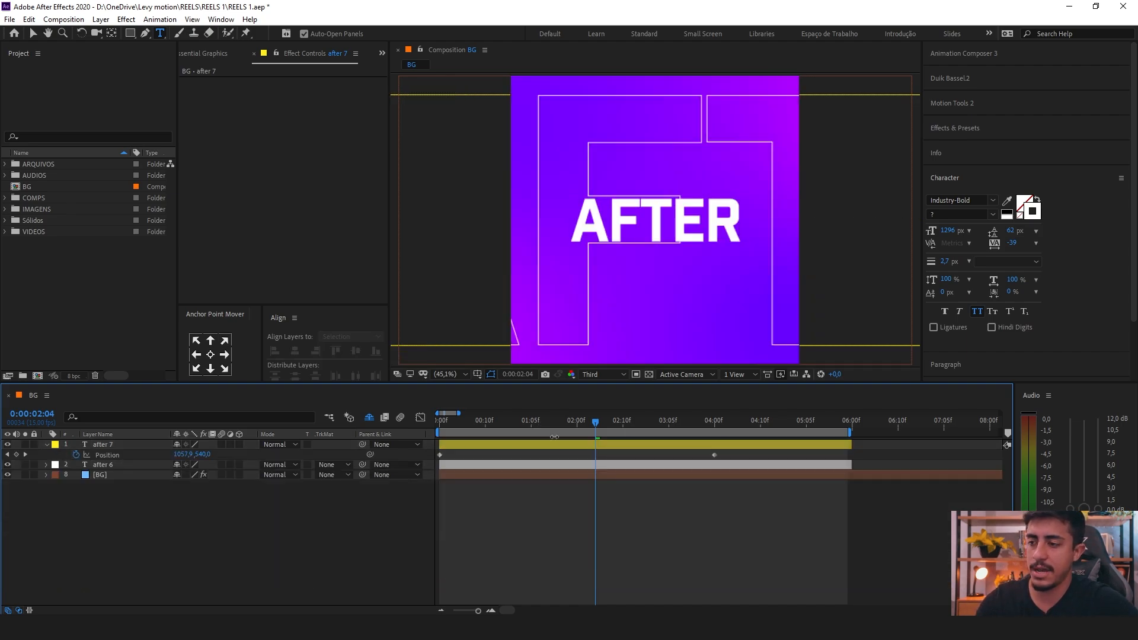
# Change the "after 6" layer's text to "effcts" and preview the linked outline text from the start.
pyautogui.moveTo(587, 424); pyautogui.dragTo(522, 425)
pyautogui.press('space')
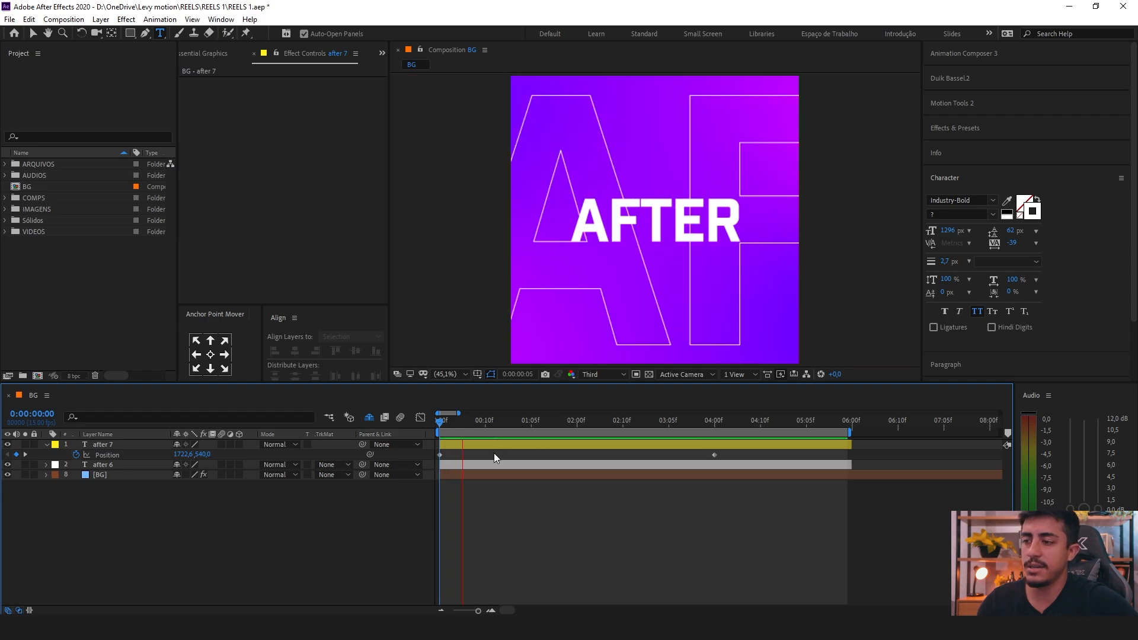
pyautogui.click(493, 465)
pyautogui.write('effc')
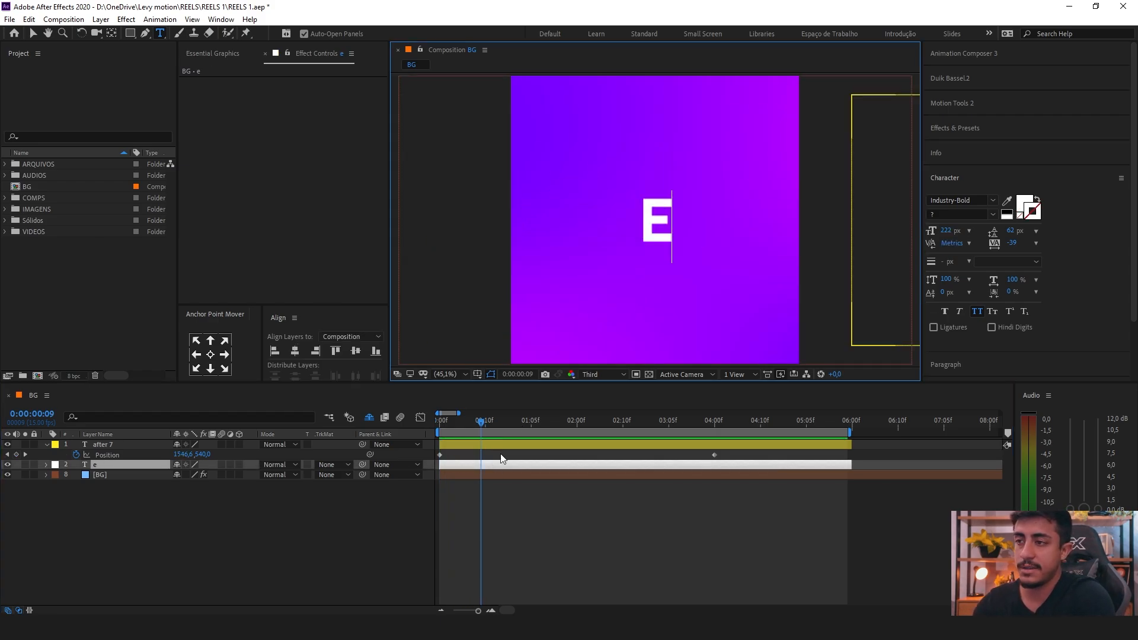
pyautogui.write('ts')
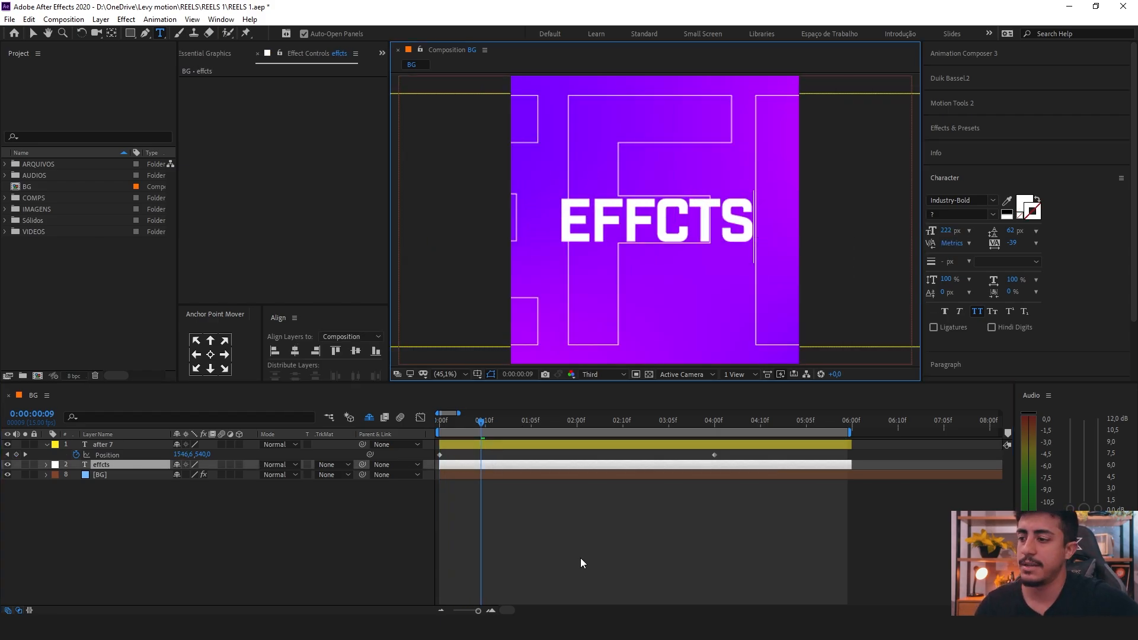
pyautogui.click(581, 558)
pyautogui.moveTo(481, 422); pyautogui.dragTo(348, 414)
pyautogui.press('space')
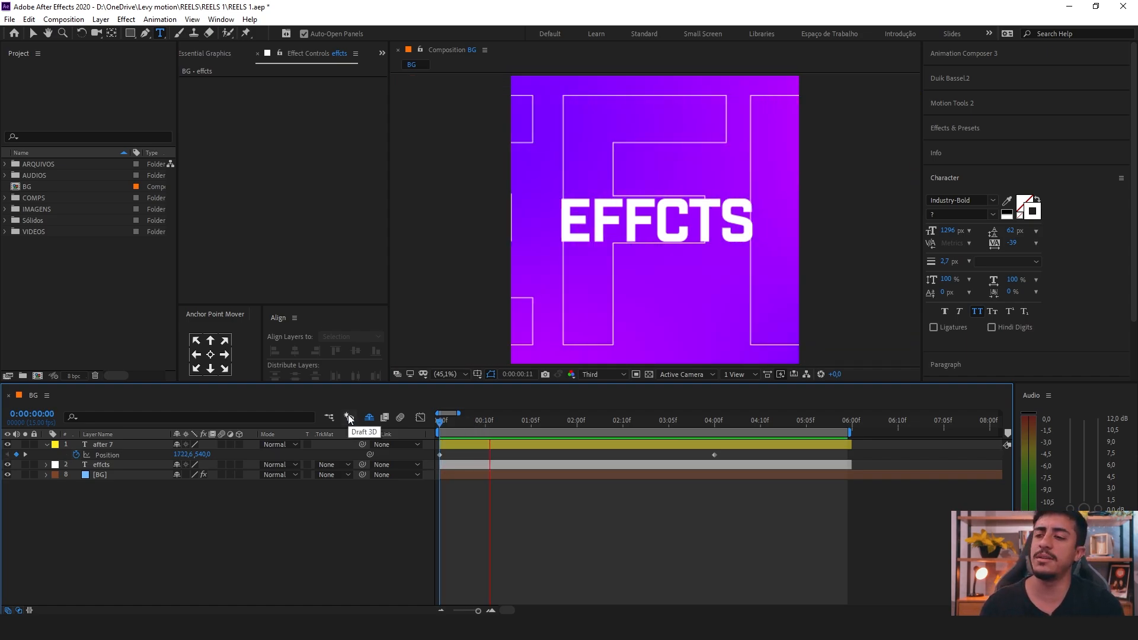
# Move the solid "effcts" layer above the "after 7" outline layer, preview the result and deselect all.
pyautogui.click(109, 463)
pyautogui.moveTo(109, 463); pyautogui.dragTo(107, 443)
pyautogui.press('space')
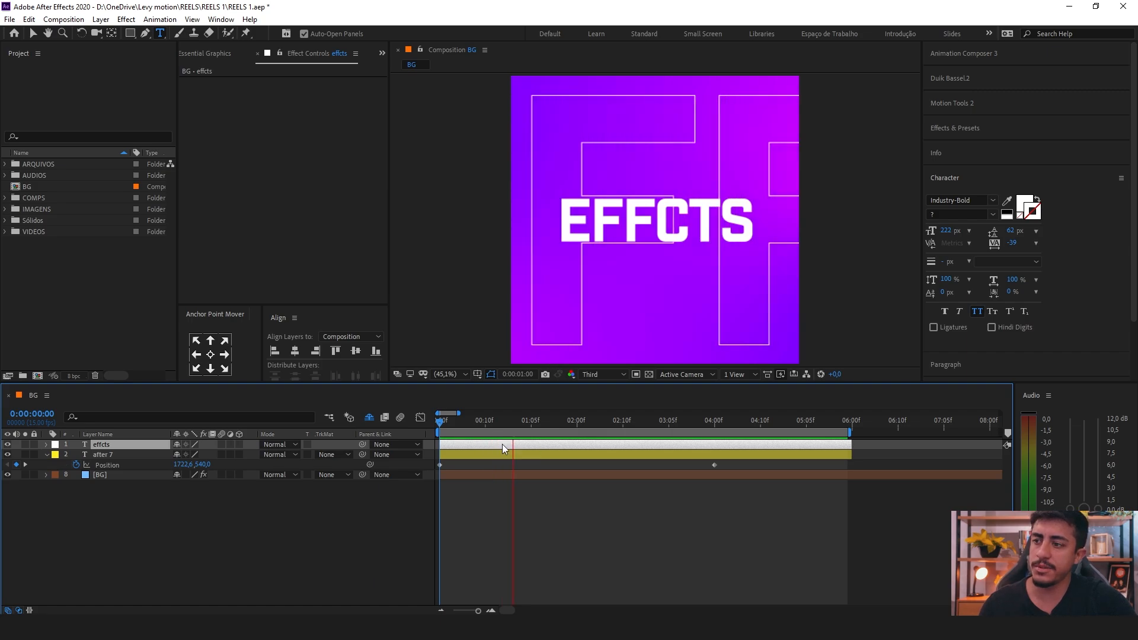
pyautogui.press('space')
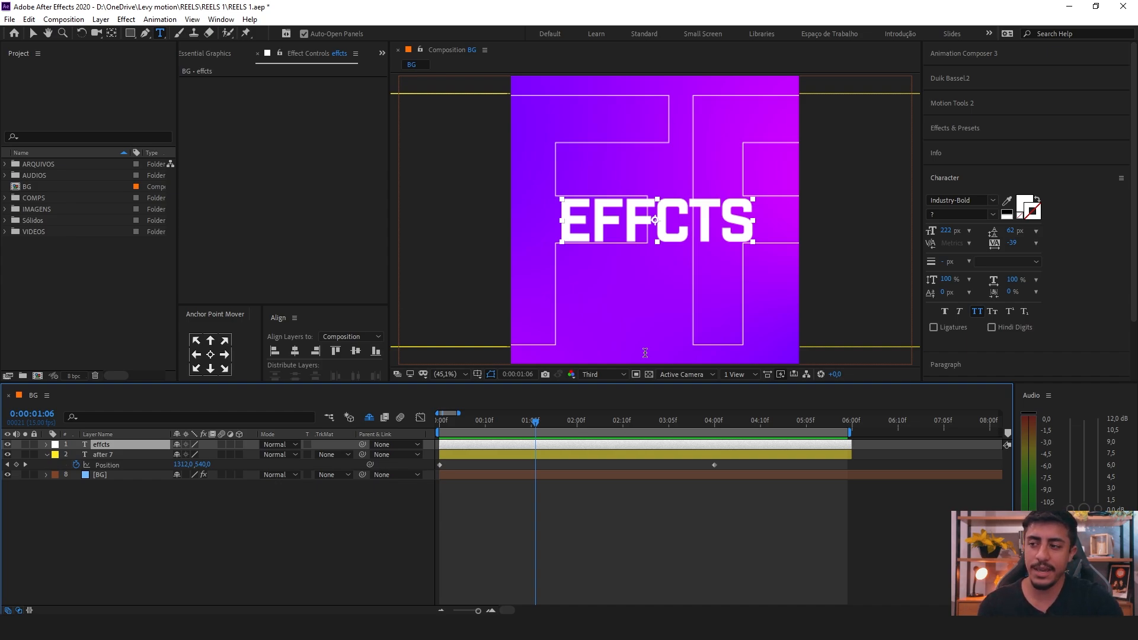
pyautogui.press('F2')
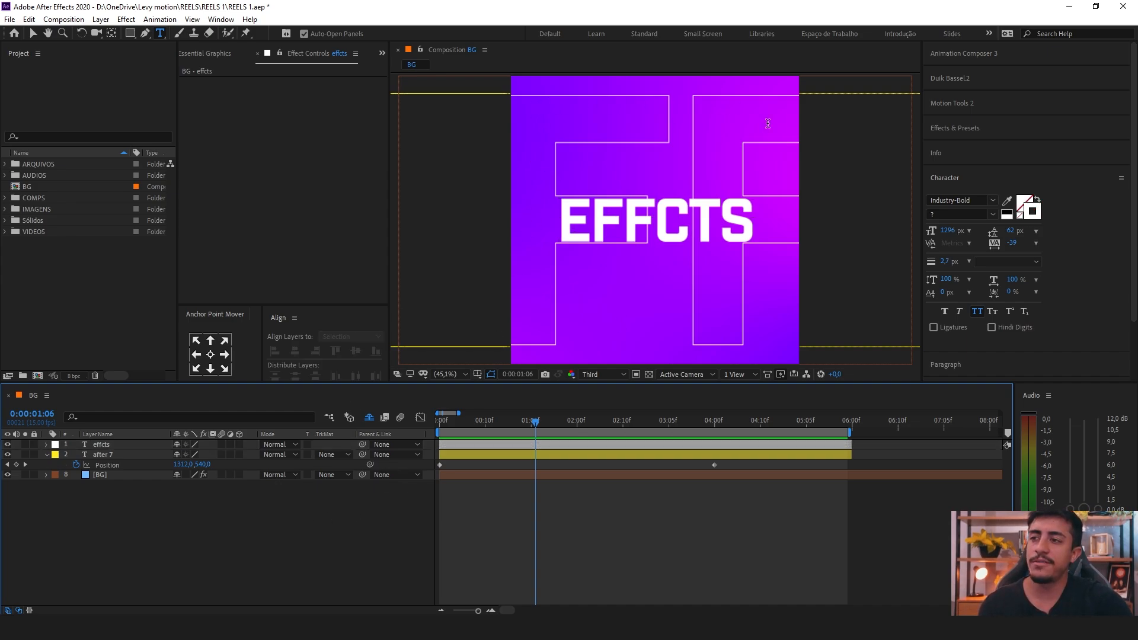
# Show the shy layers and shift the "effcts" and "after 7" layers to start at about 3.5 seconds.
pyautogui.click(368, 418)
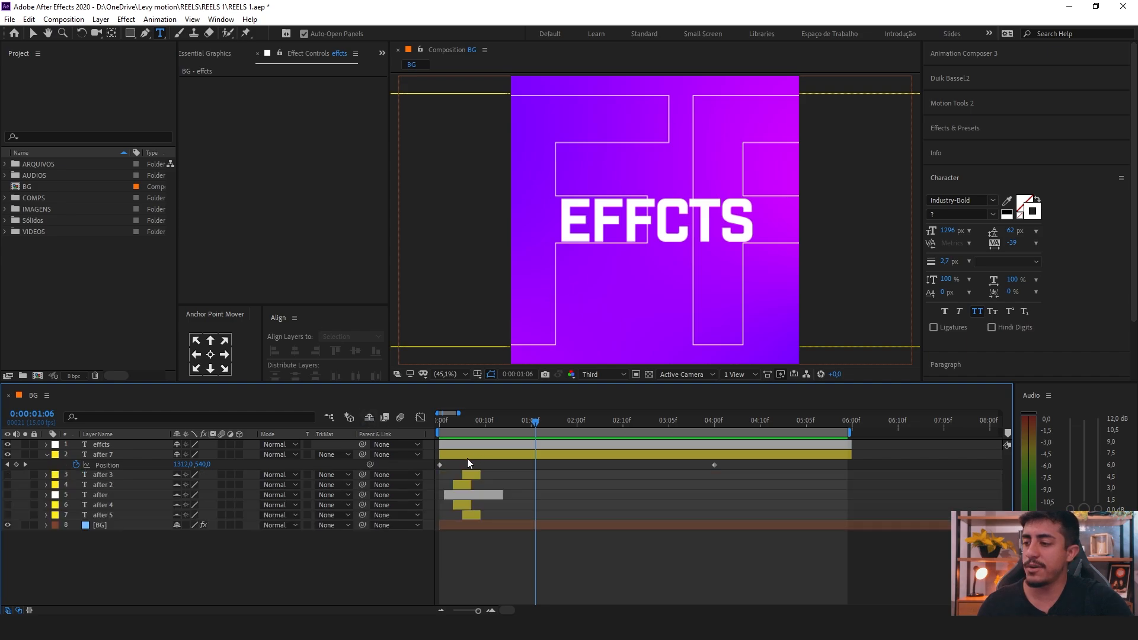
pyautogui.click(468, 454)
pyautogui.keyDown('ctrl'); pyautogui.click(455, 446); pyautogui.keyUp('ctrl')
pyautogui.moveTo(455, 447); pyautogui.dragTo(744, 450)
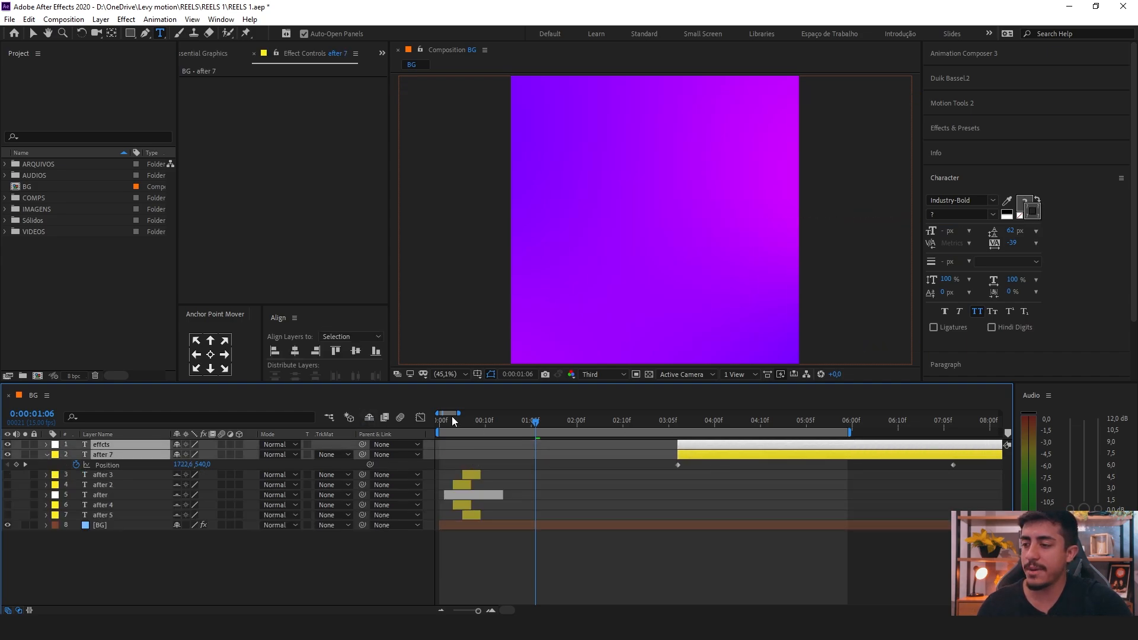
pyautogui.click(442, 419)
pyautogui.click(46, 454)
pyautogui.press('F2')
# Turn on the visibility of the five original text layers and move the playhead to frame 6.
pyautogui.press('space')
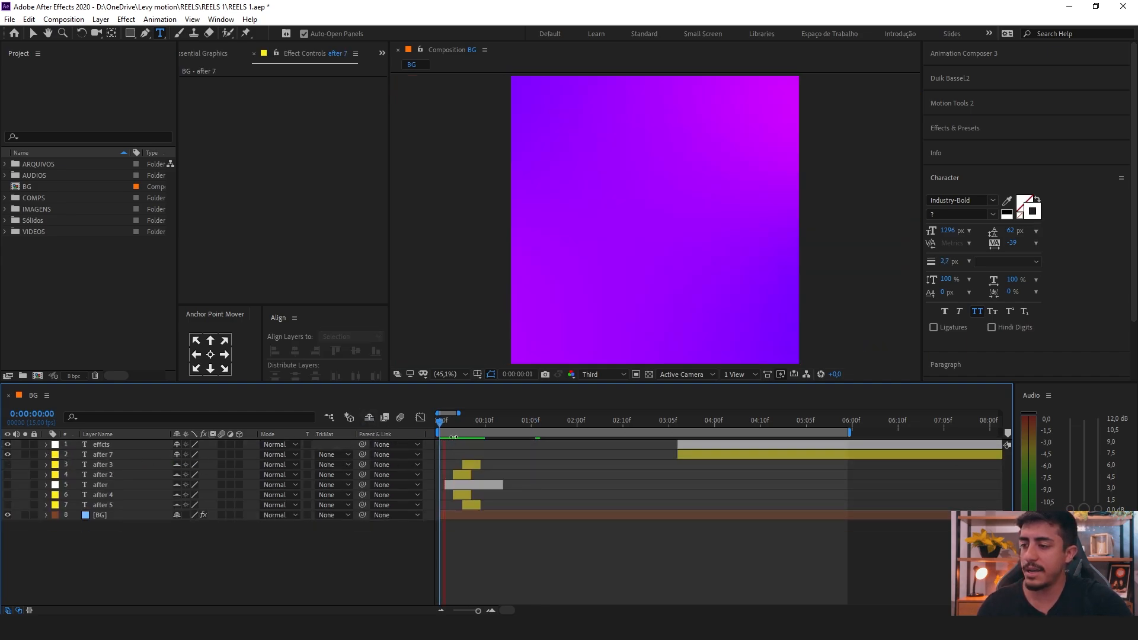
pyautogui.press('space')
pyautogui.moveTo(8, 466); pyautogui.dragTo(7, 505)
pyautogui.moveTo(446, 422); pyautogui.dragTo(468, 429)
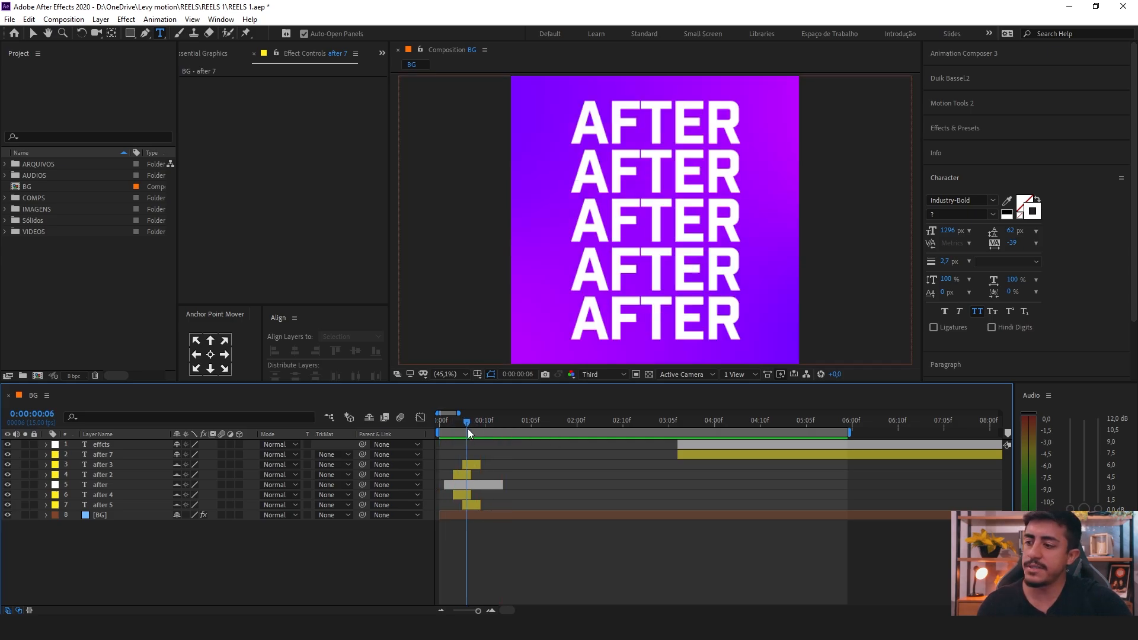
# Turn the four linked copies "after 2" to "after 5" into white outlines without fill, with a 3.3 px stroke.
pyautogui.click(466, 476)
pyautogui.keyDown('shift'); pyautogui.click(476, 466); pyautogui.keyUp('shift')
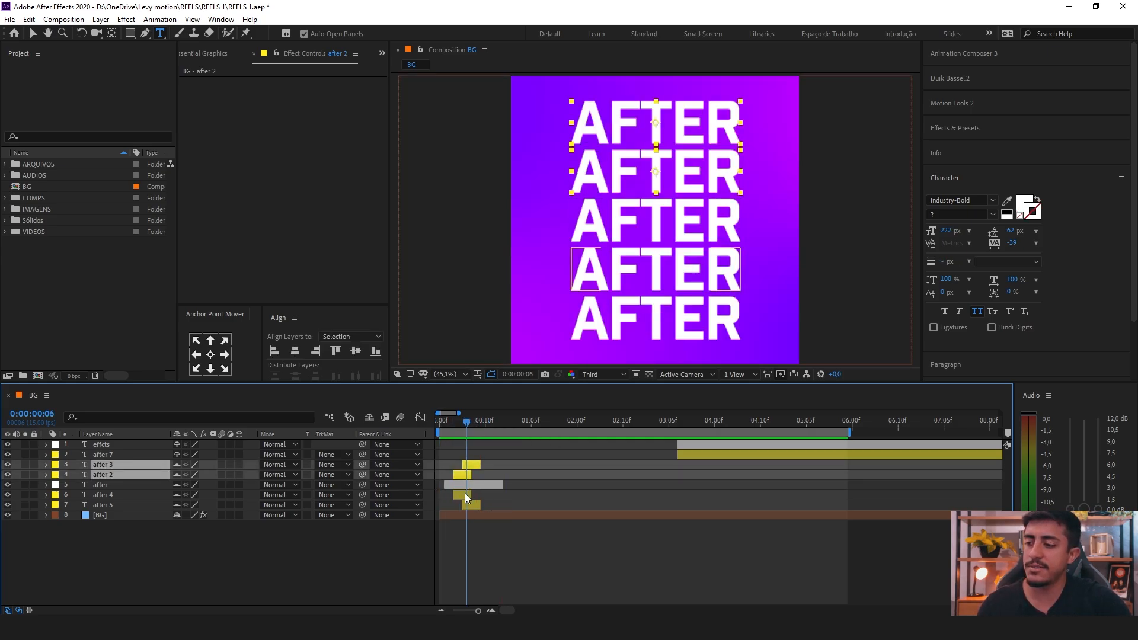
pyautogui.click(1019, 217)
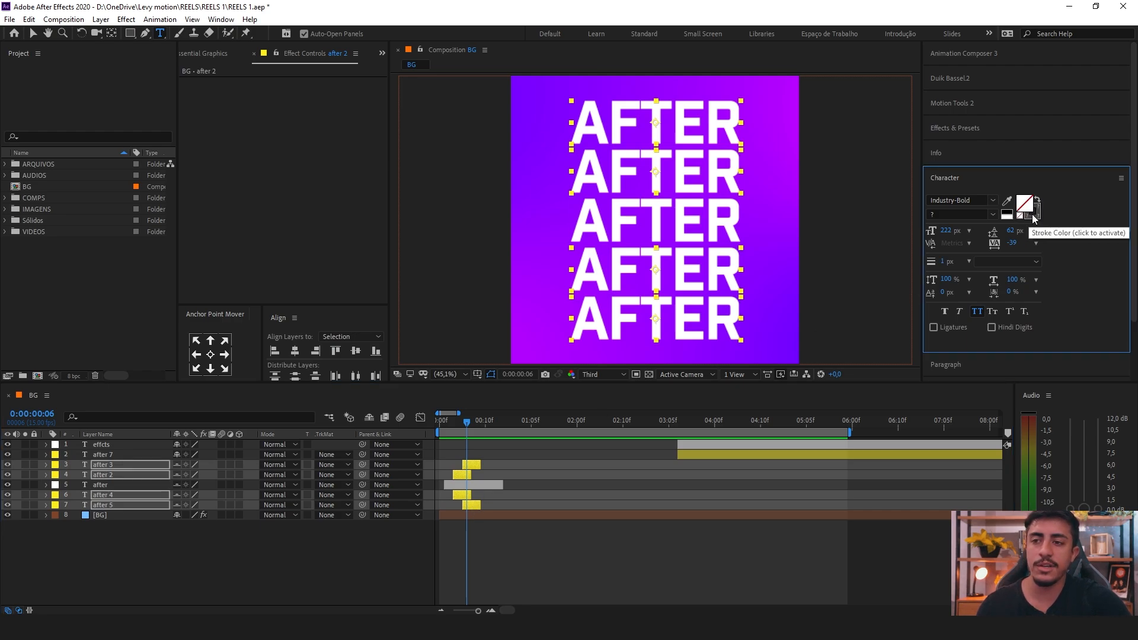
pyautogui.click(1033, 215)
pyautogui.moveTo(945, 261); pyautogui.dragTo(958, 261)
pyautogui.press('space')
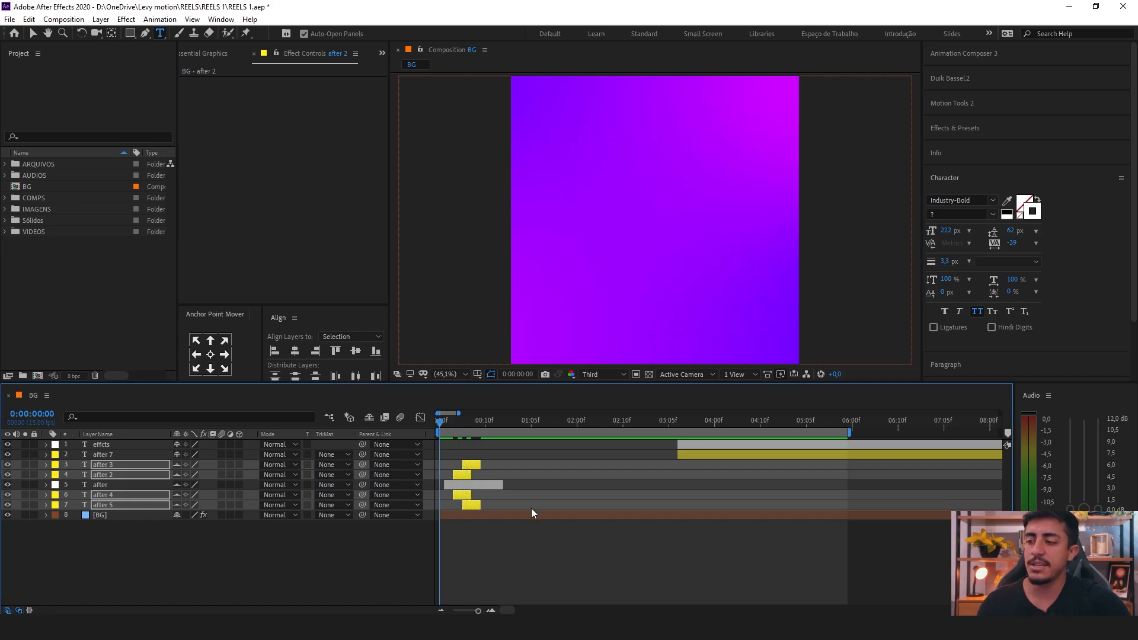
# At frame 6, change the main "after" layer's text to "effects" to test the outlined copies.
pyautogui.click(468, 422)
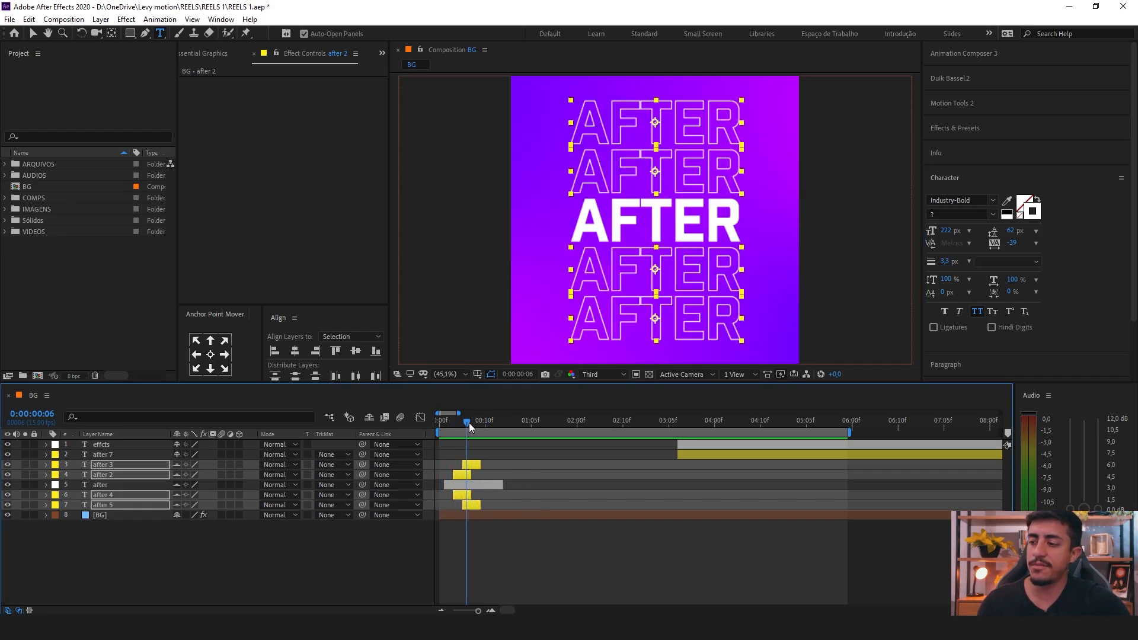
pyautogui.click(458, 485)
pyautogui.write('effects')
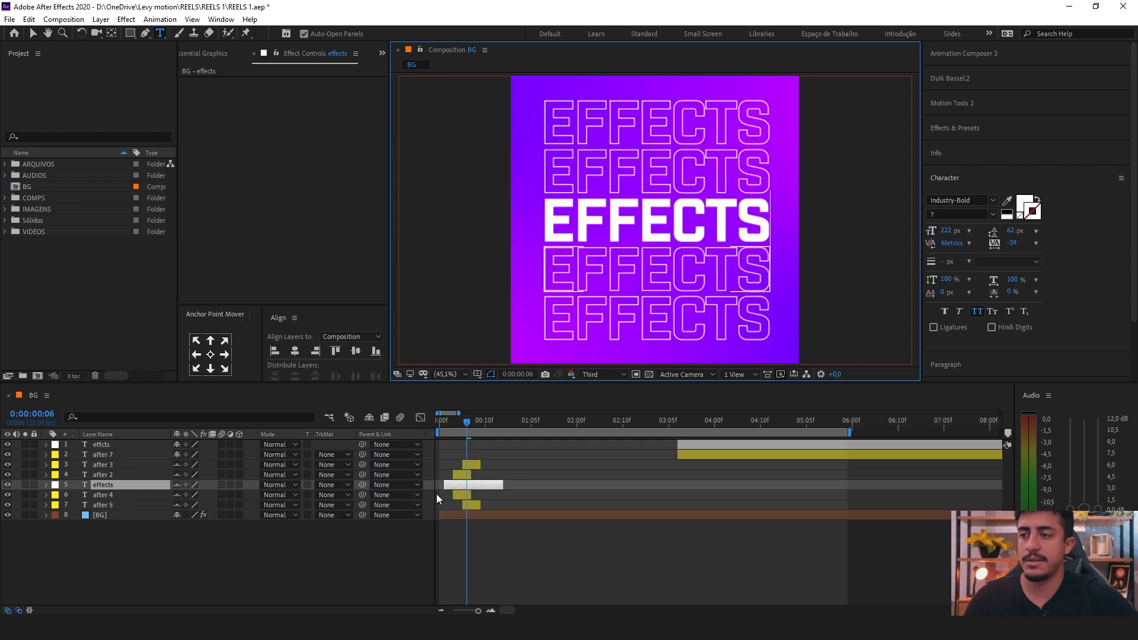
pyautogui.click(559, 542)
pyautogui.click(460, 475)
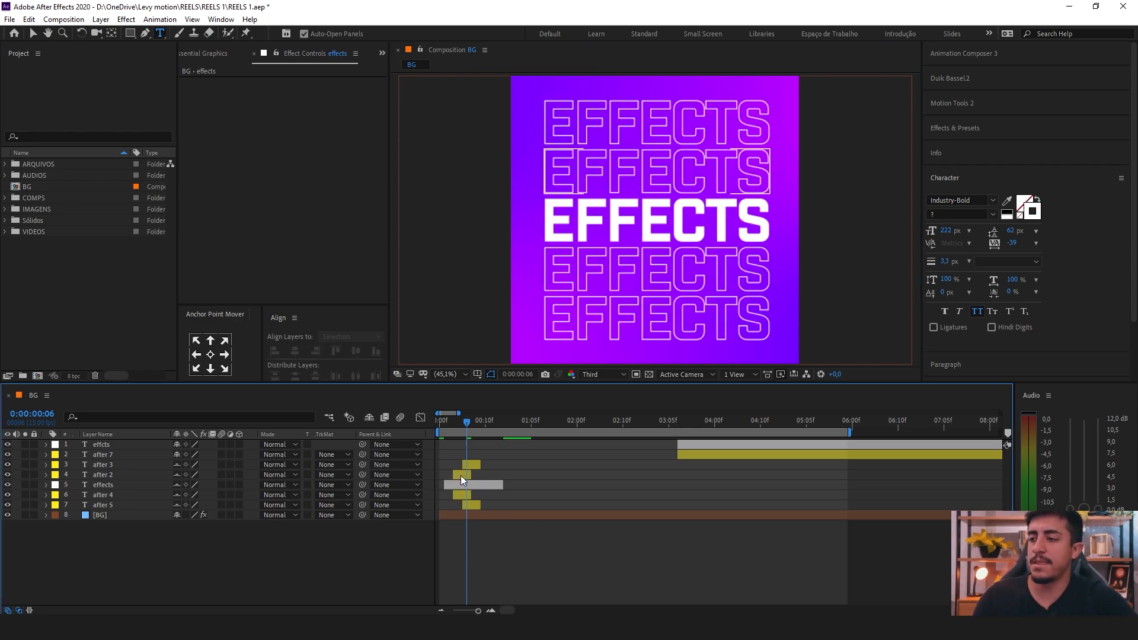